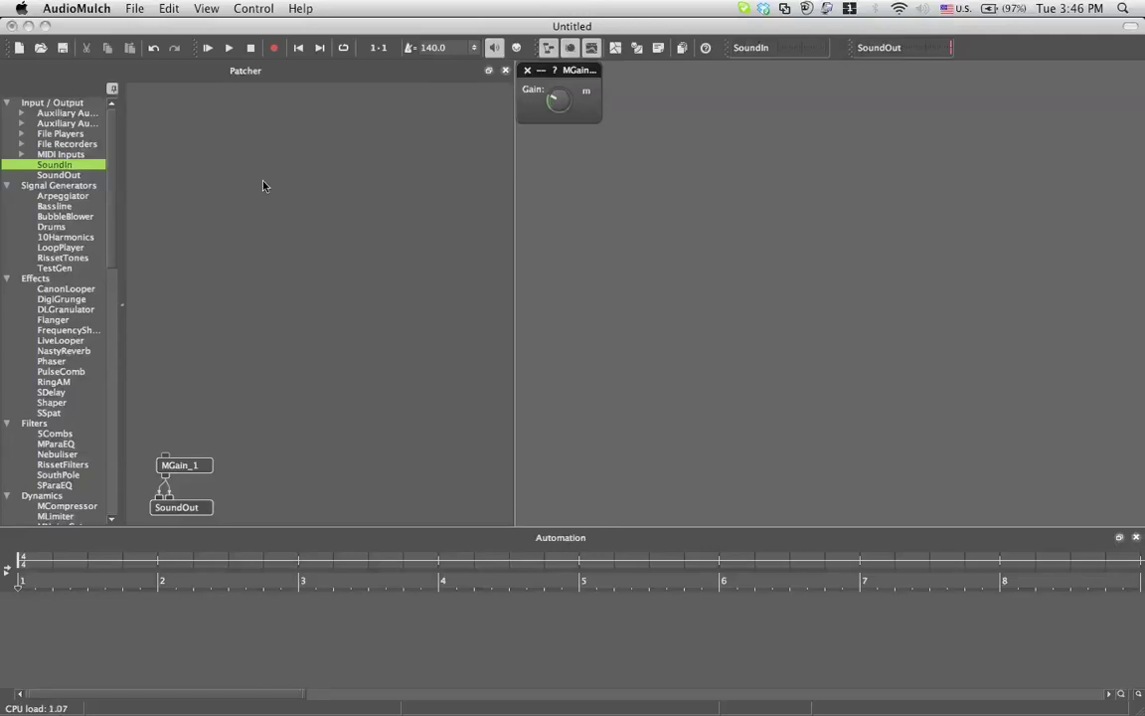
- In the audio preferences, keep the sample rate at 44.1 kHz (CD Quality)
click(76, 8)
click(89, 55)
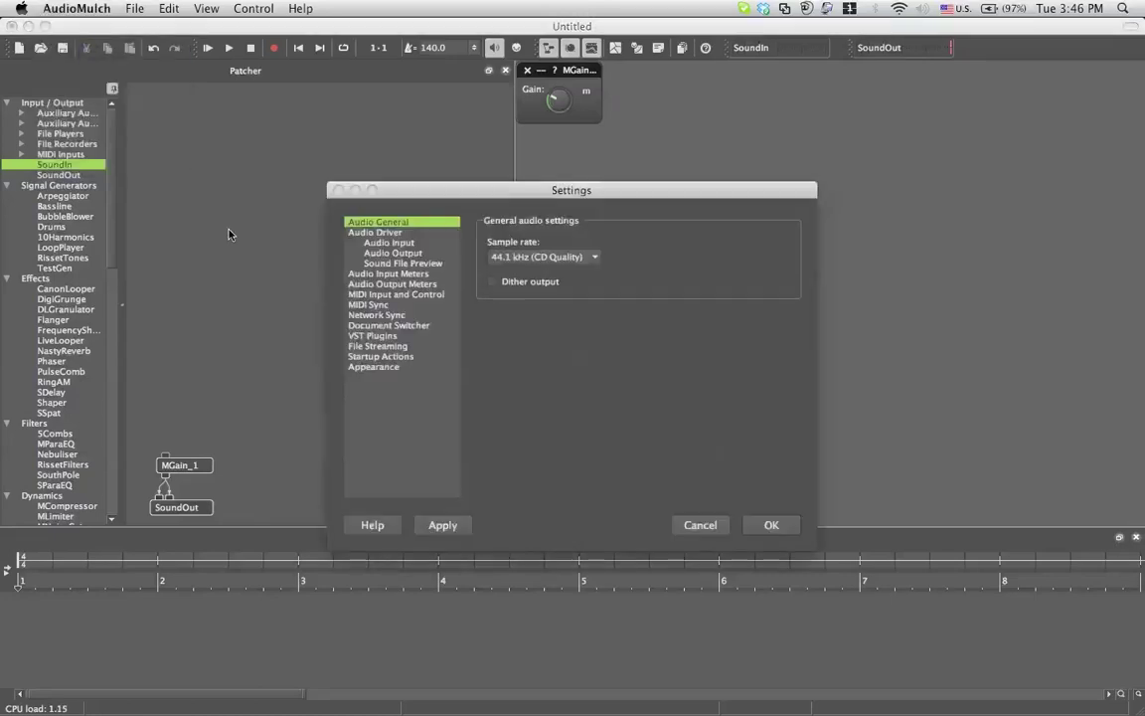
drag(406, 195, 279, 30)
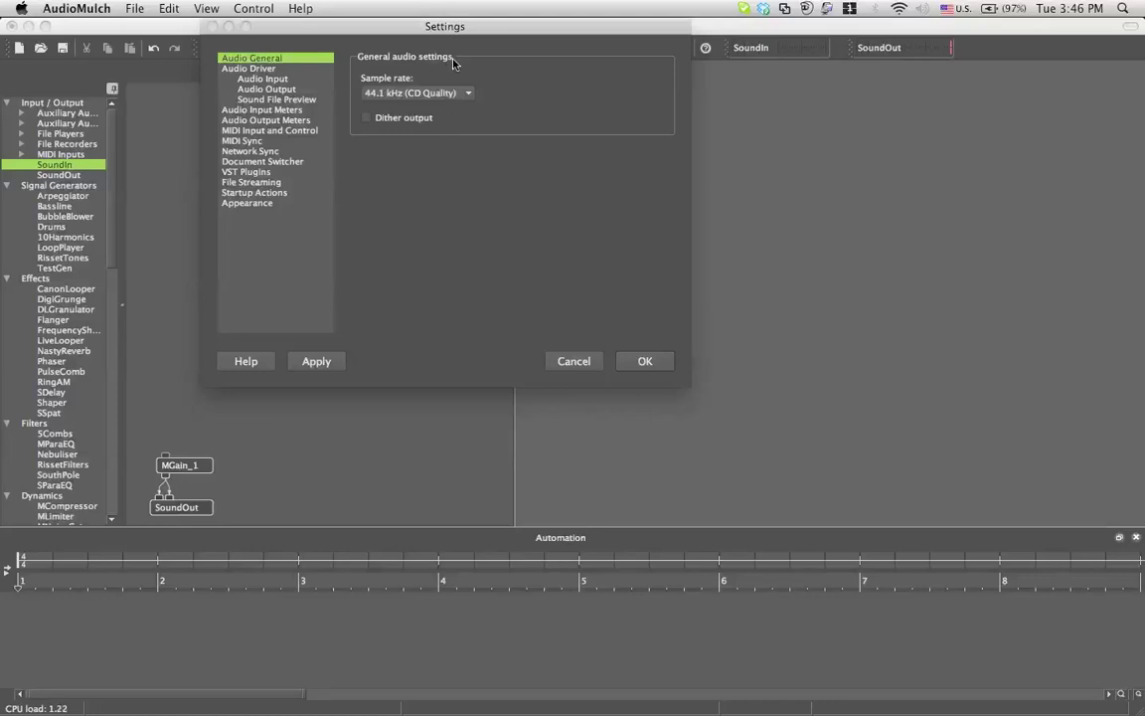
click(430, 92)
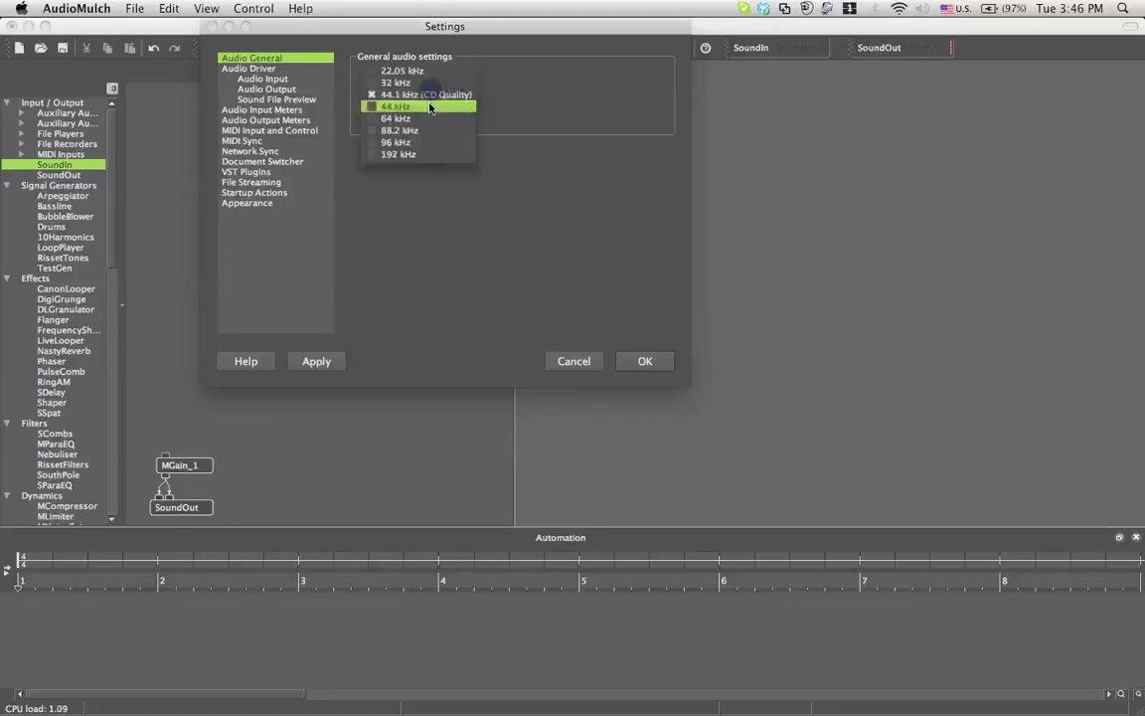
click(415, 183)
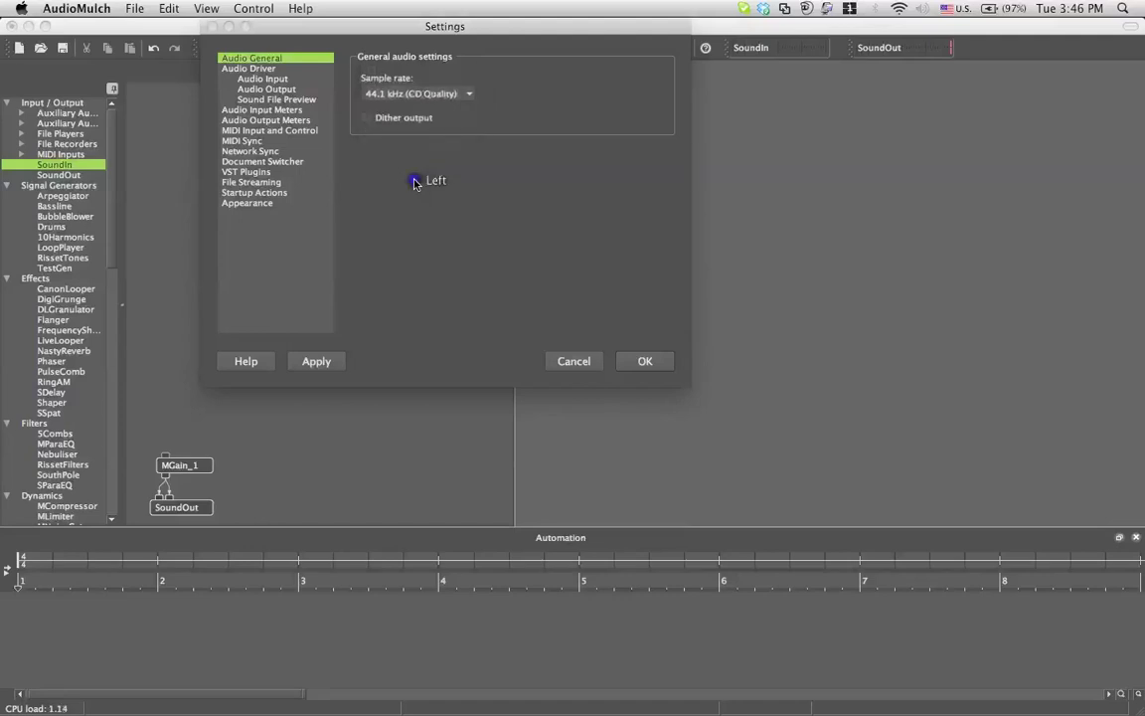
- Choose Alesis Firewire for both input and output devices and keep the buffer at 512 samples
click(256, 73)
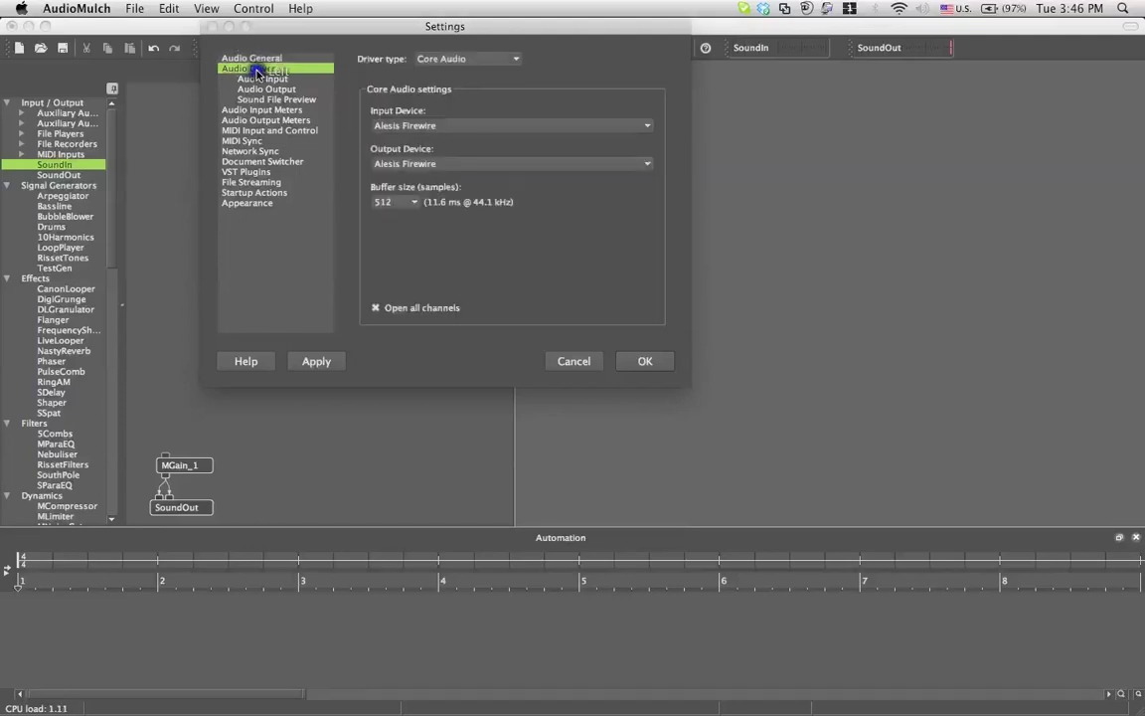
click(381, 126)
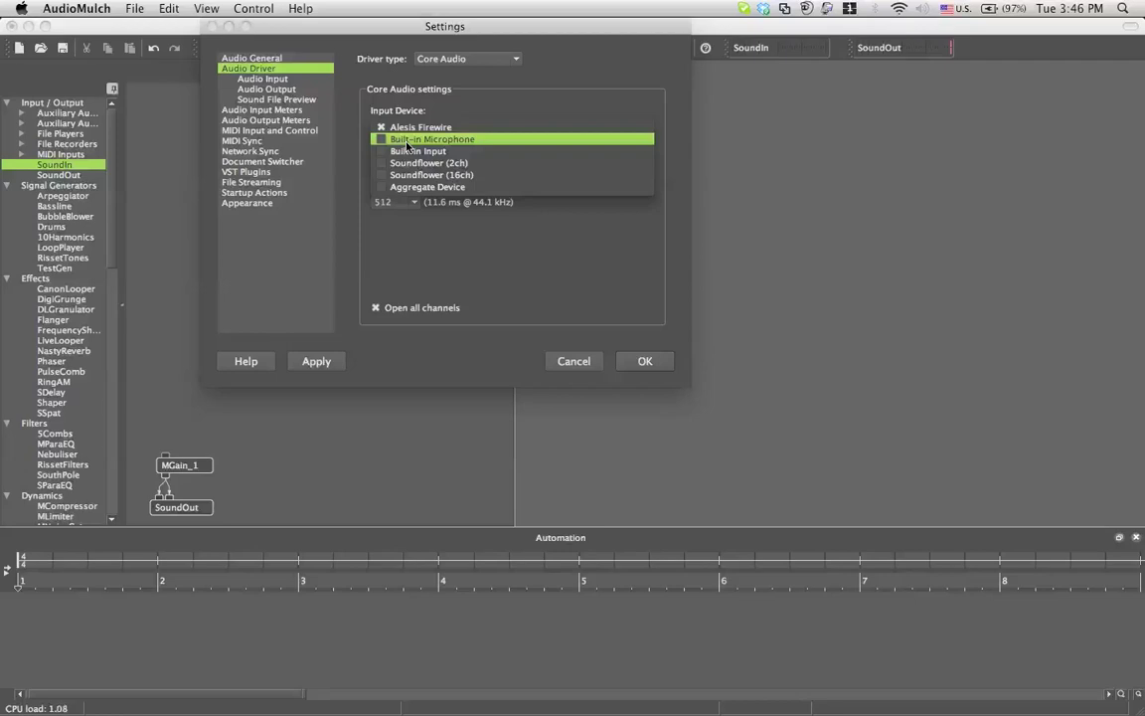
click(412, 127)
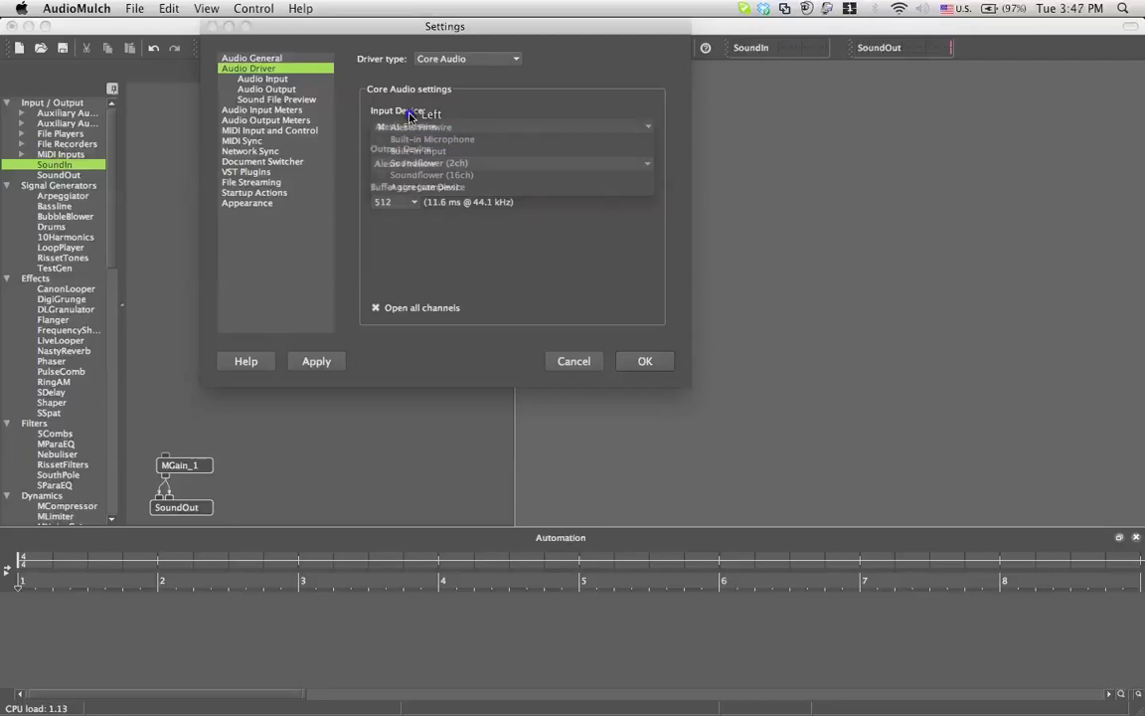
click(400, 165)
click(400, 165)
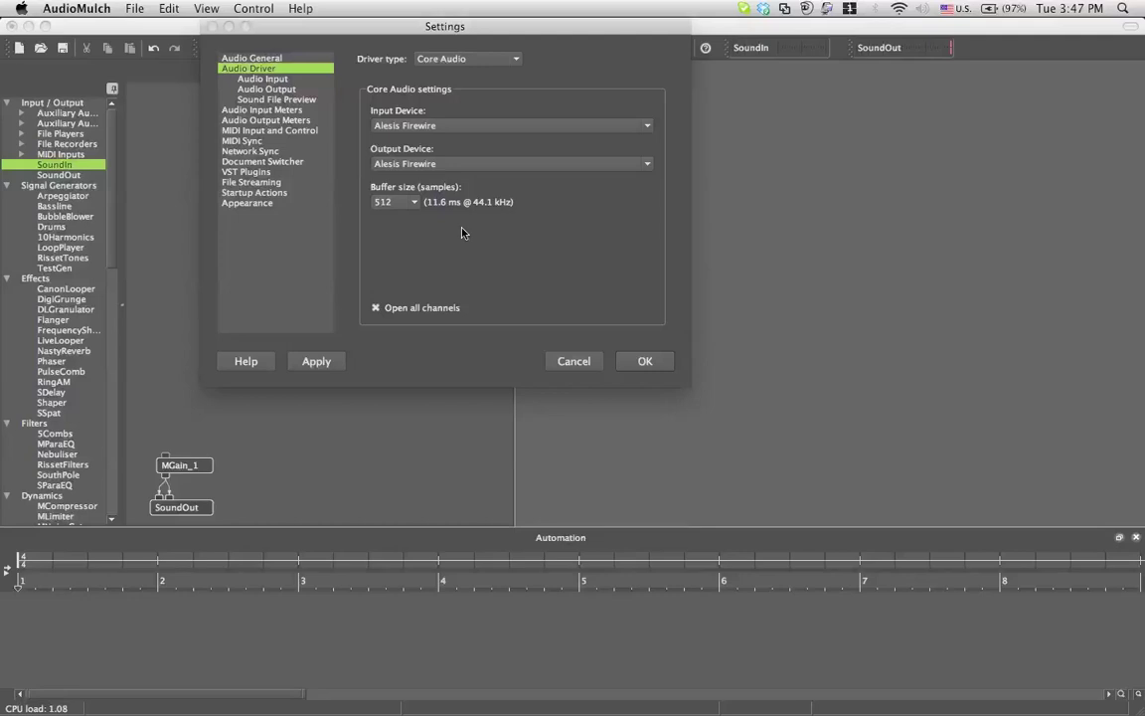
click(395, 202)
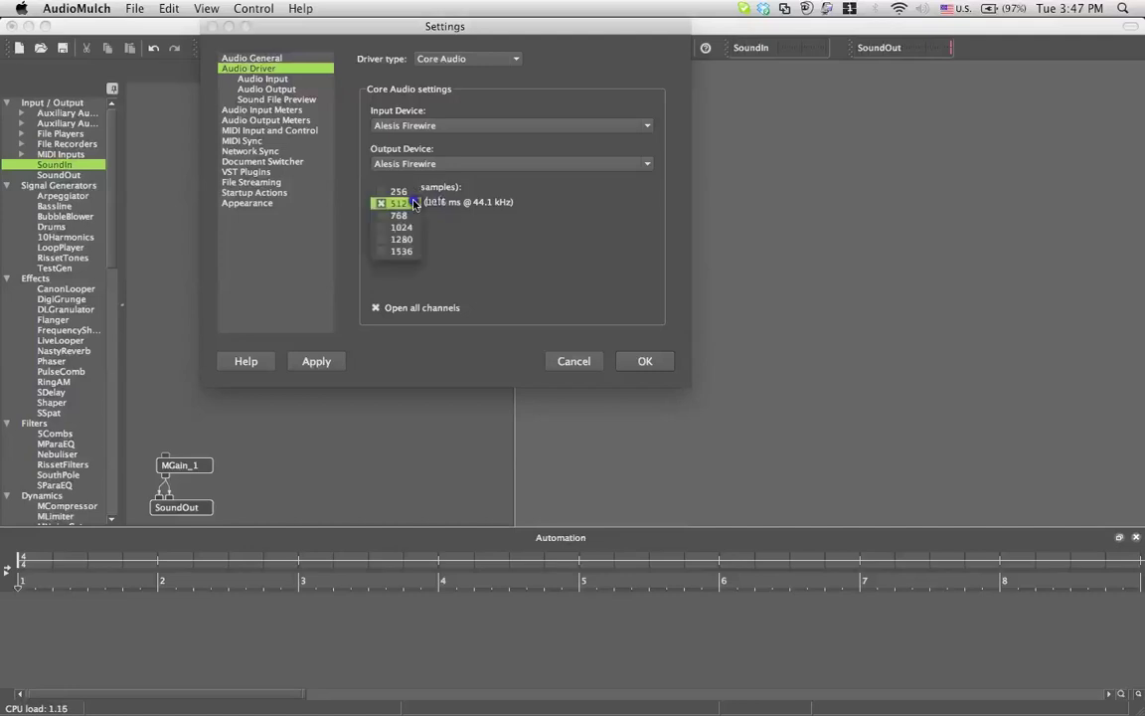
click(456, 236)
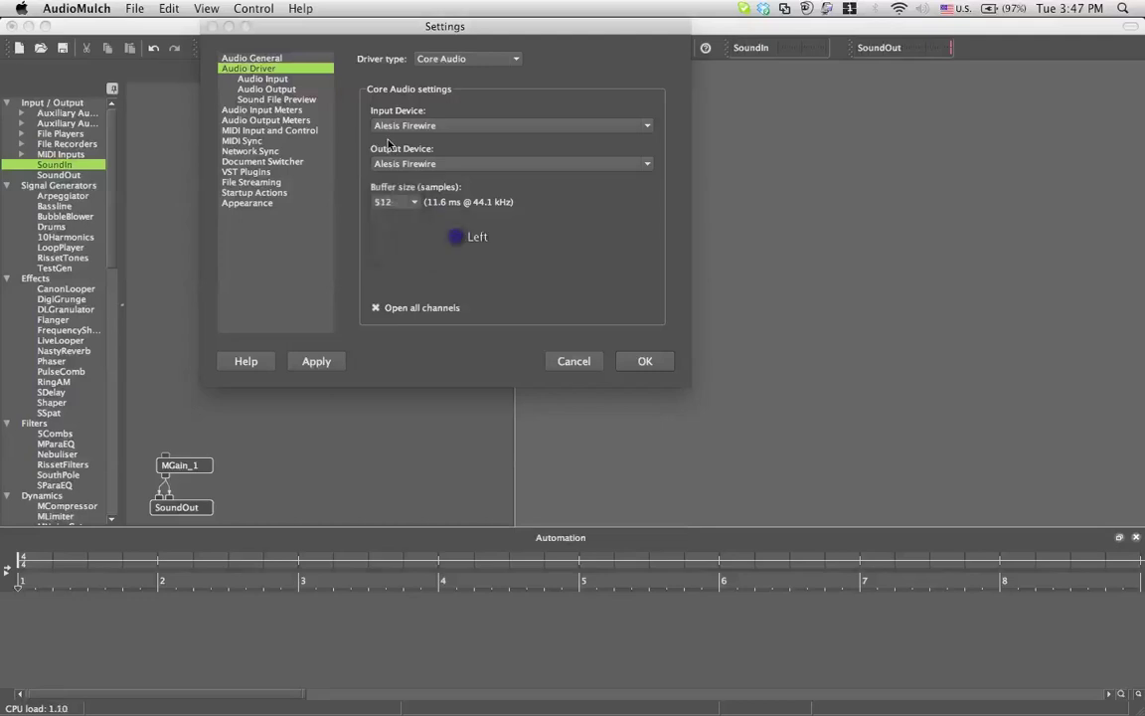
- Review the Audio Input and Audio Output channel assignments, then confirm Settings with OK
click(294, 79)
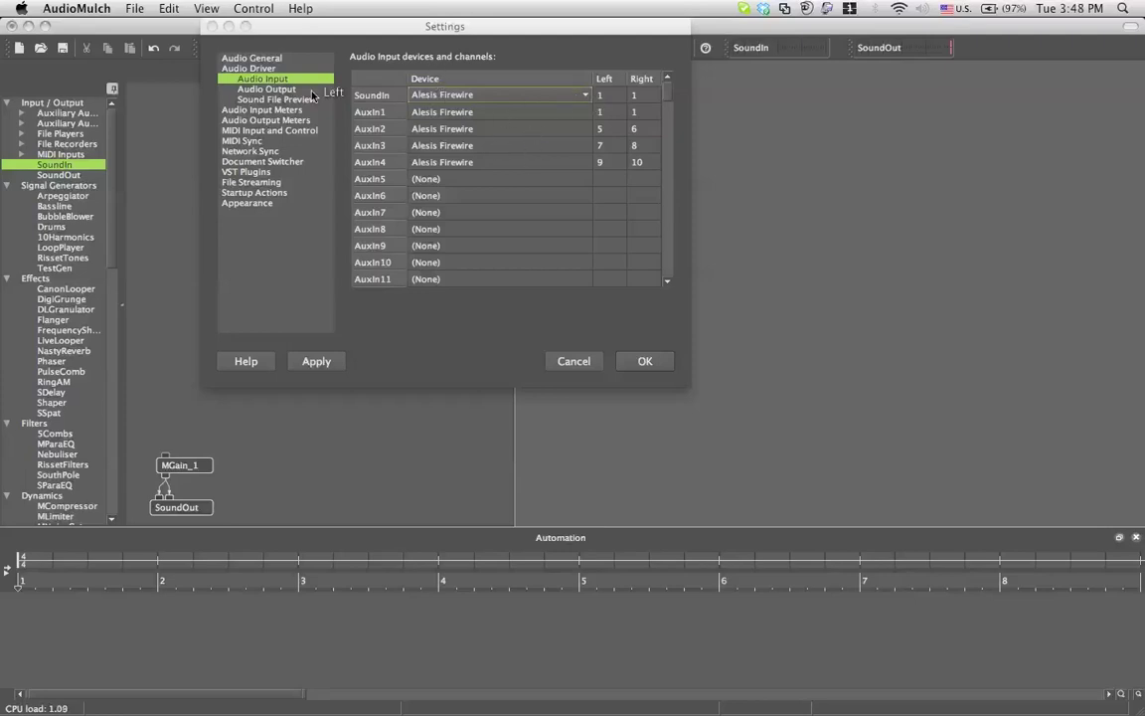
click(277, 88)
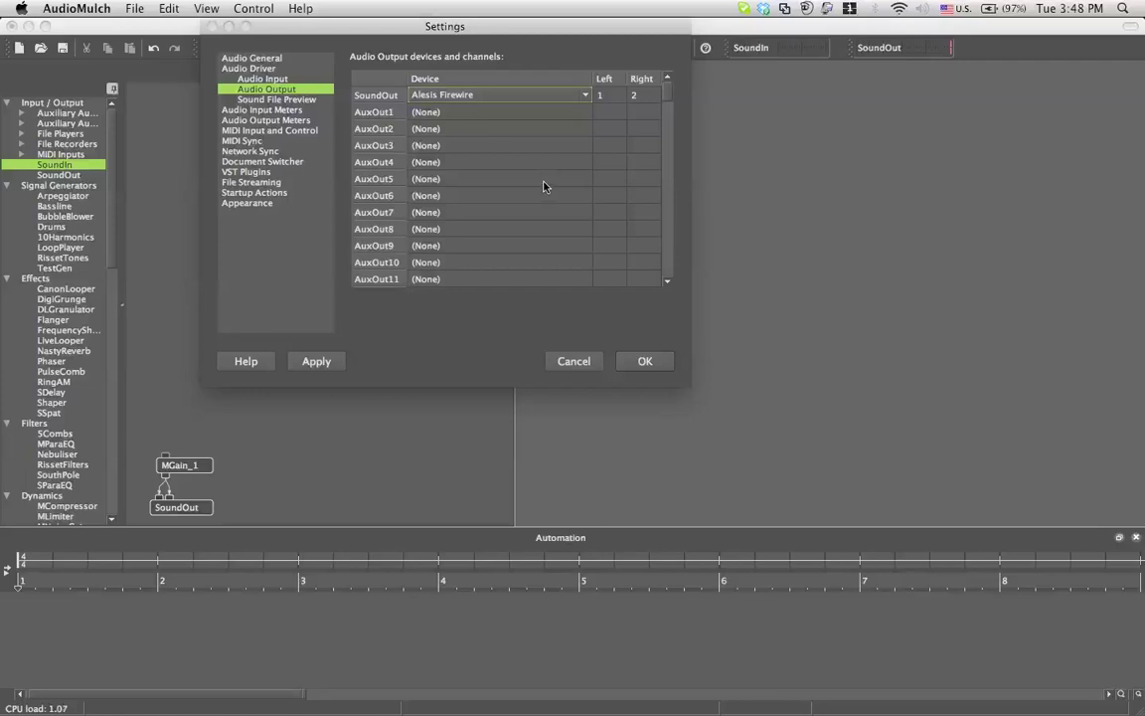
click(653, 360)
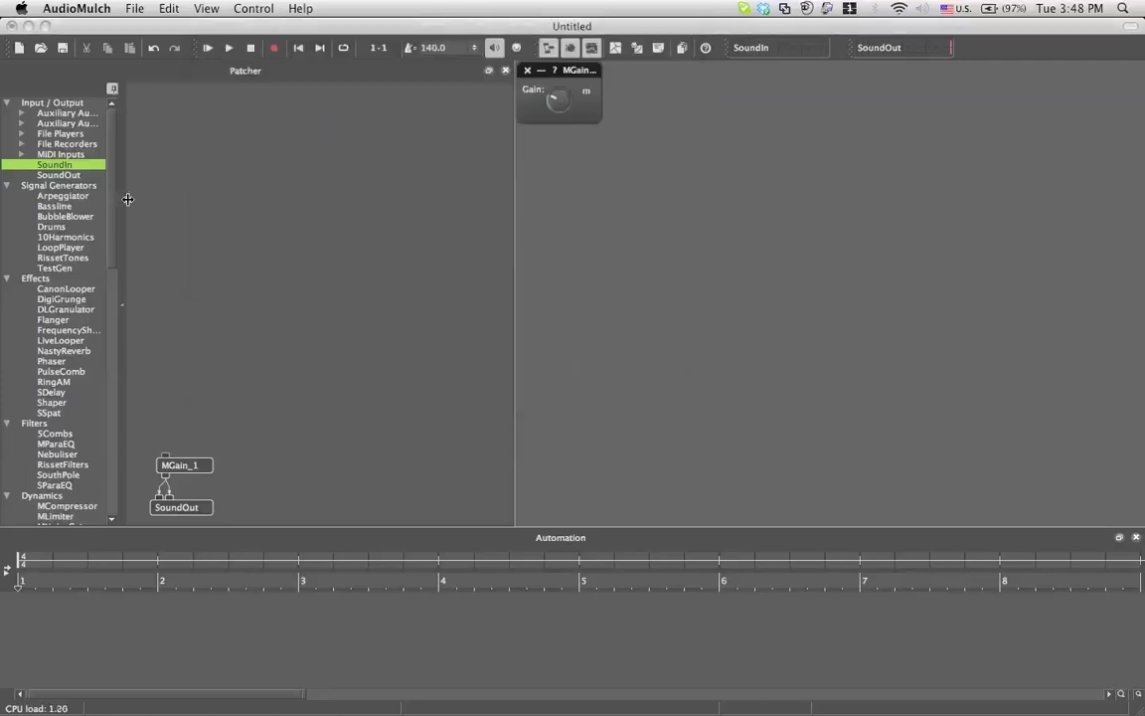
- Add a SoundIn module, wire its outlet into MGain_1, and position it at the patch top
click(71, 169)
drag(71, 169, 165, 455)
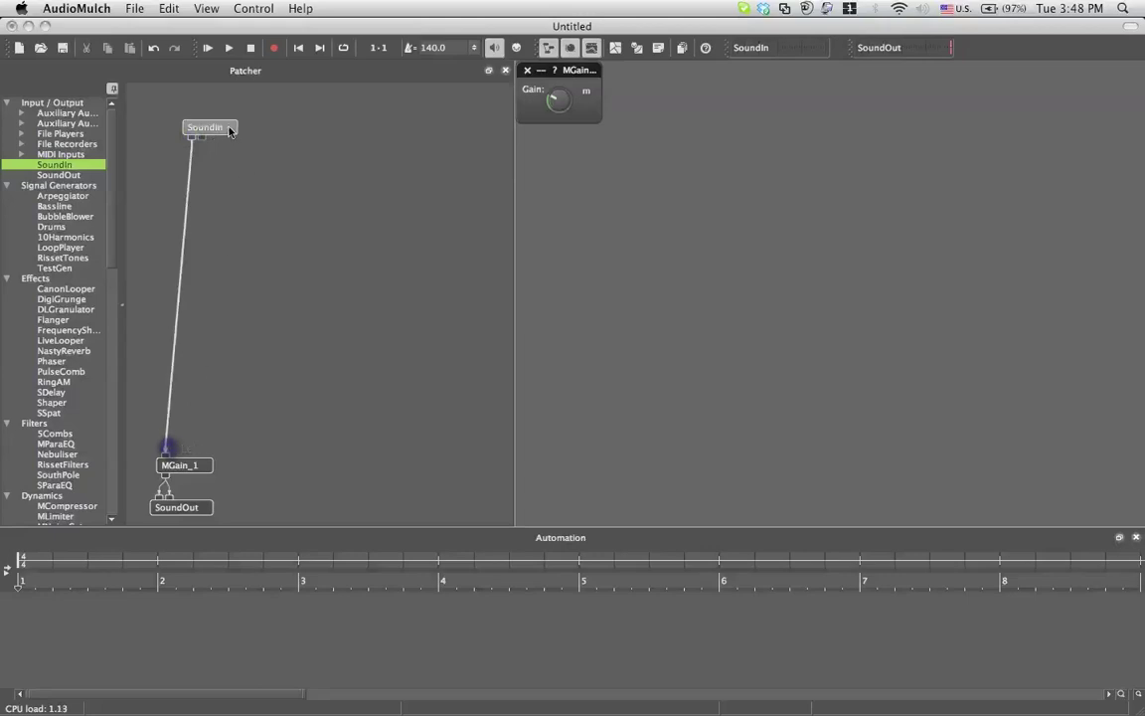
drag(227, 128, 198, 111)
click(200, 111)
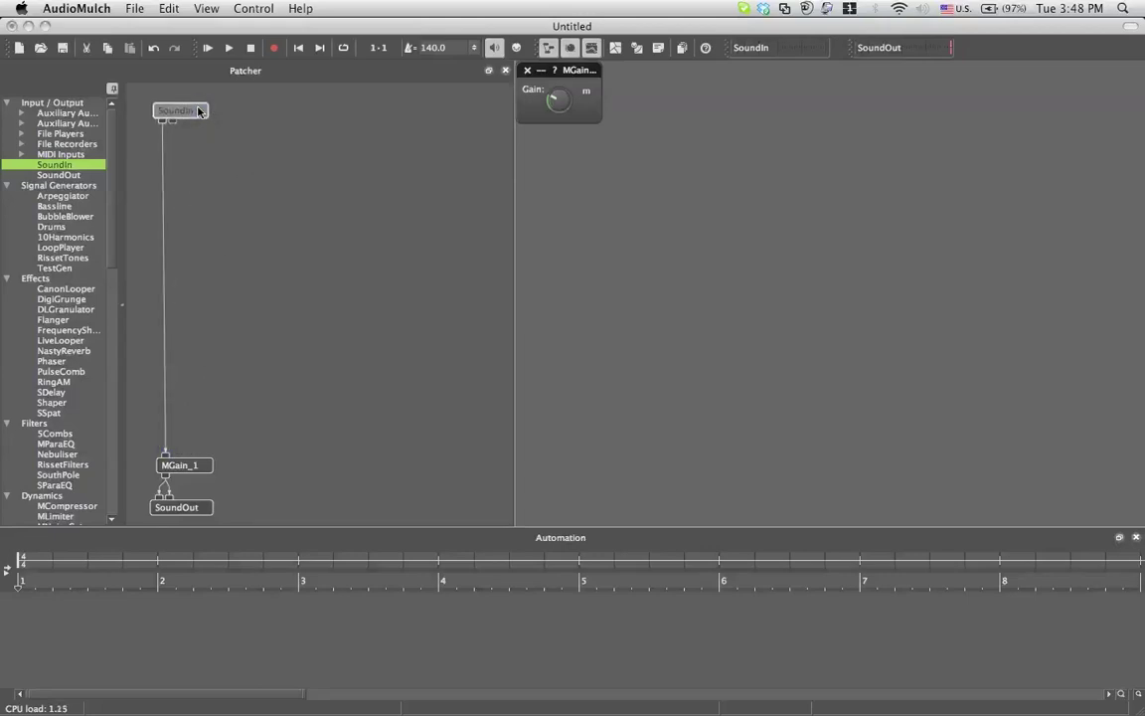
click(199, 112)
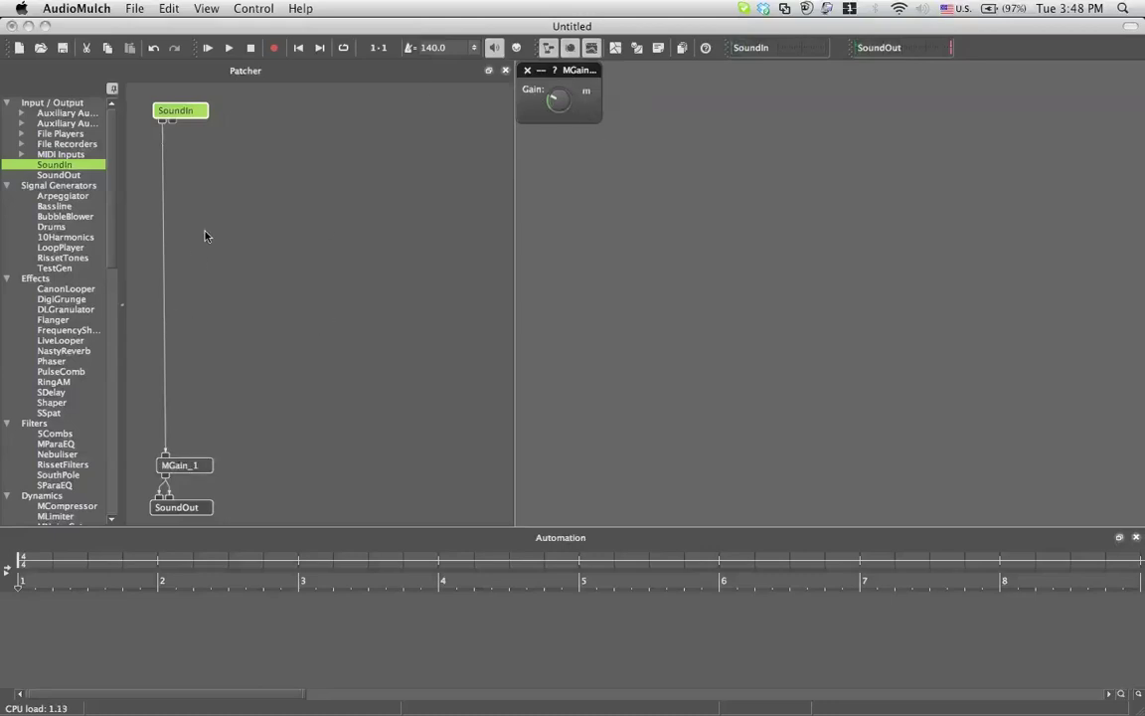
- Insert SDelay via the SoundIn–MGain_1 cable's Insert > Effects menu and nudge SDelay_1 into place
right_click(164, 189)
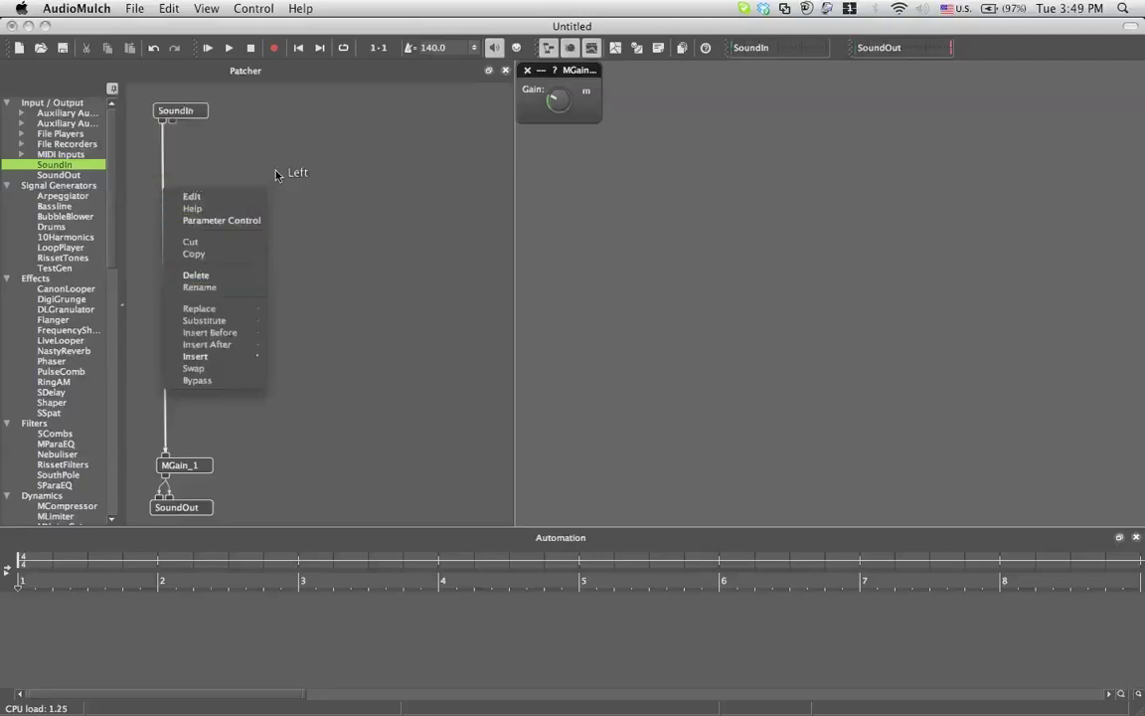
click(276, 175)
right_click(164, 189)
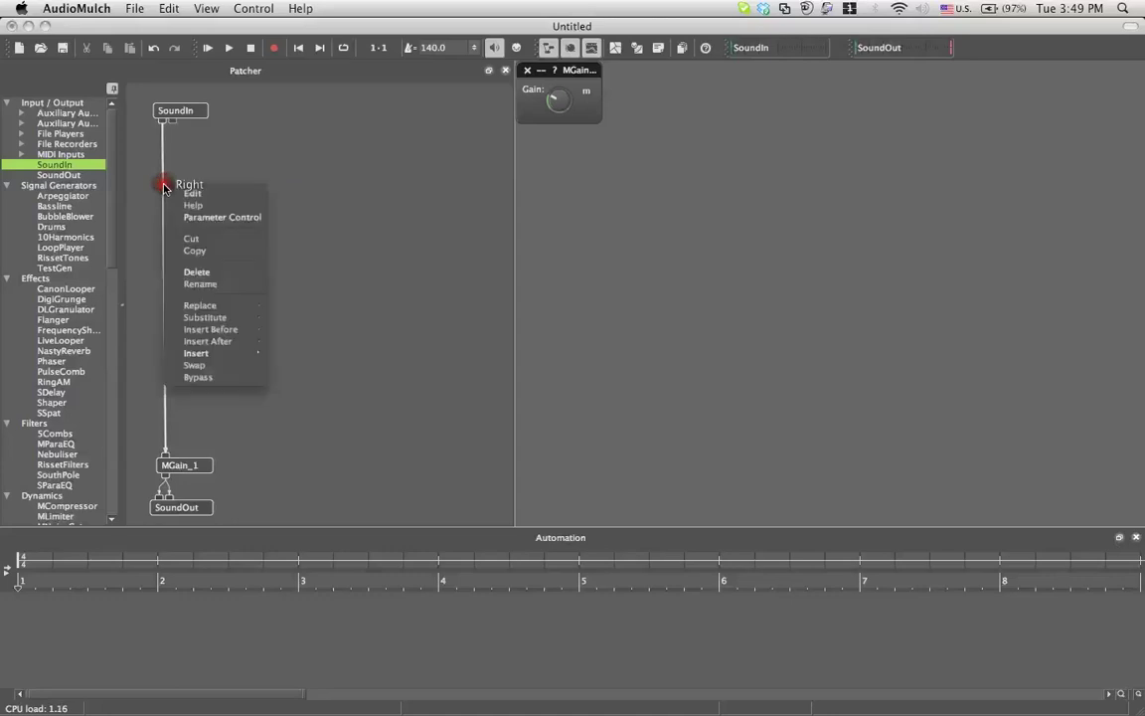
mouse_move(244, 353)
mouse_move(343, 388)
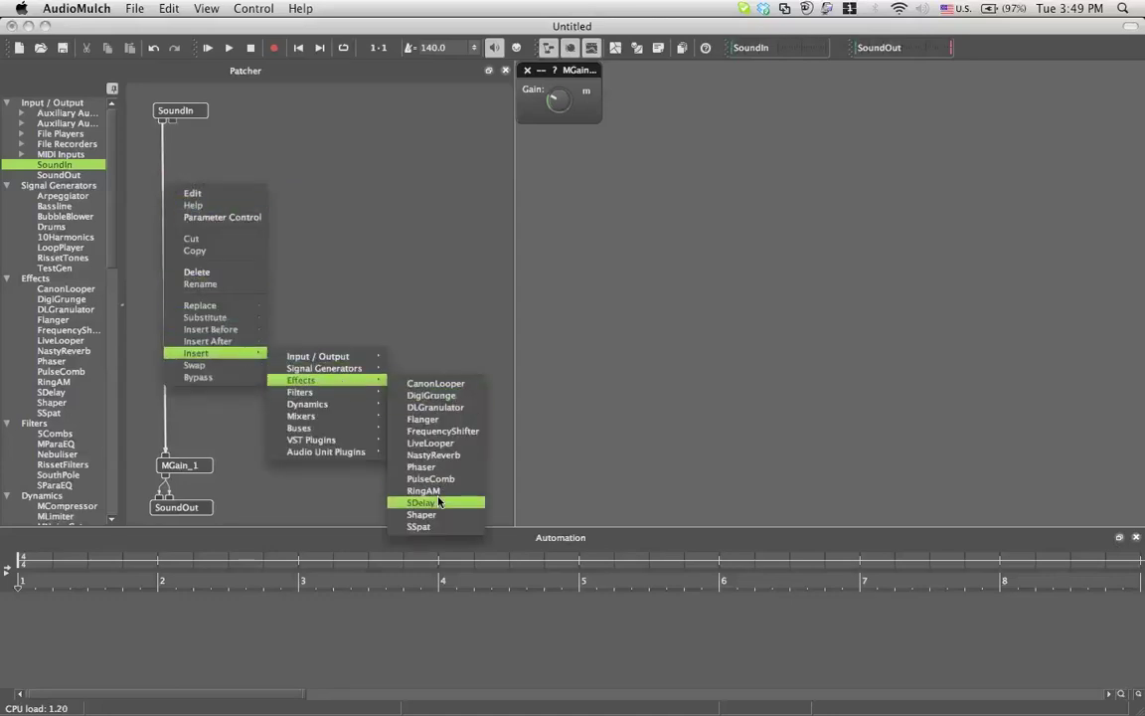
click(439, 502)
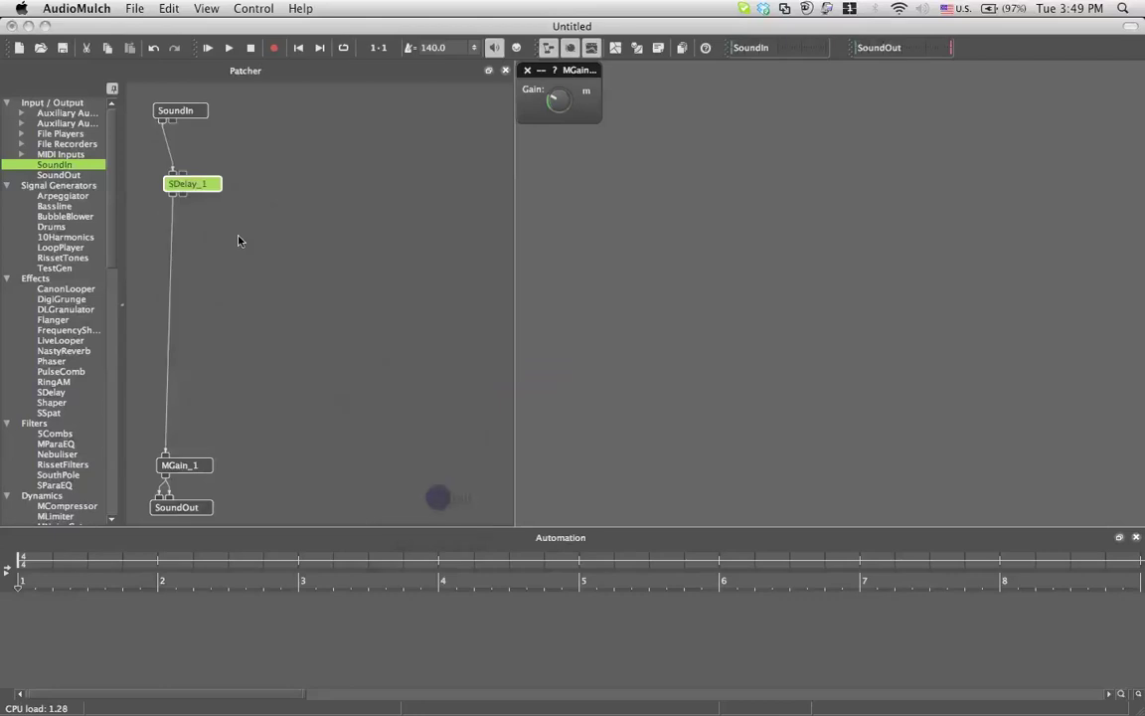
drag(201, 189, 198, 188)
- Open SDelay_1's parameters and try the Mode buttons, ending on the third mode
click(198, 189)
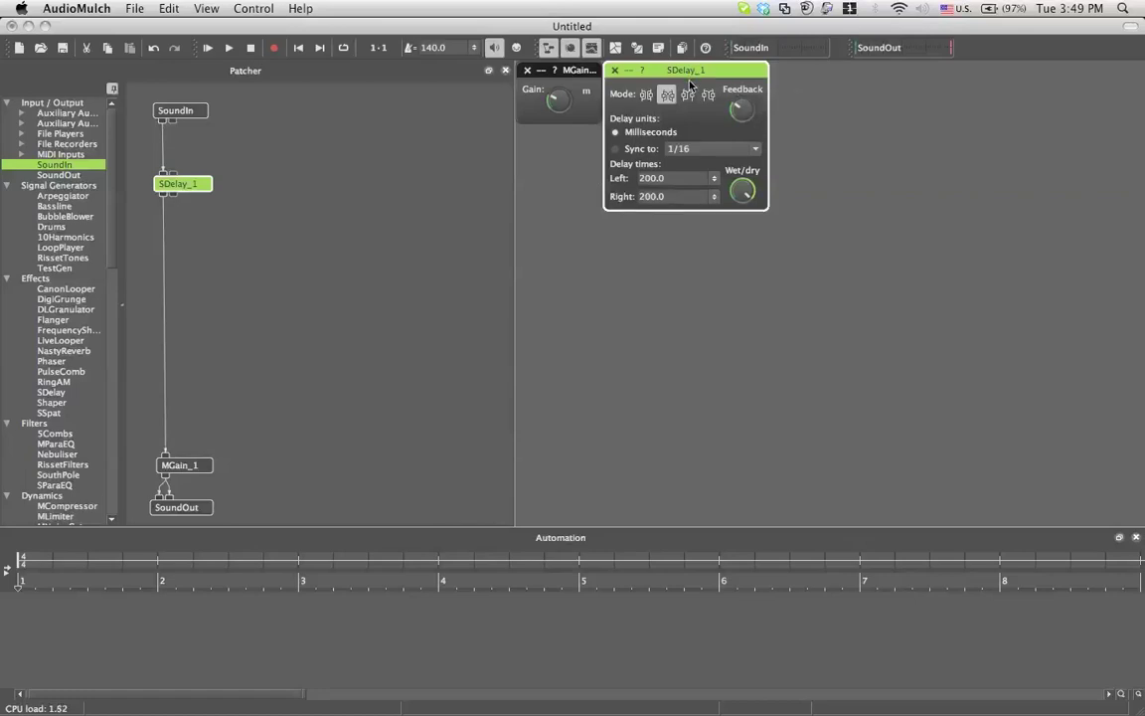
click(649, 96)
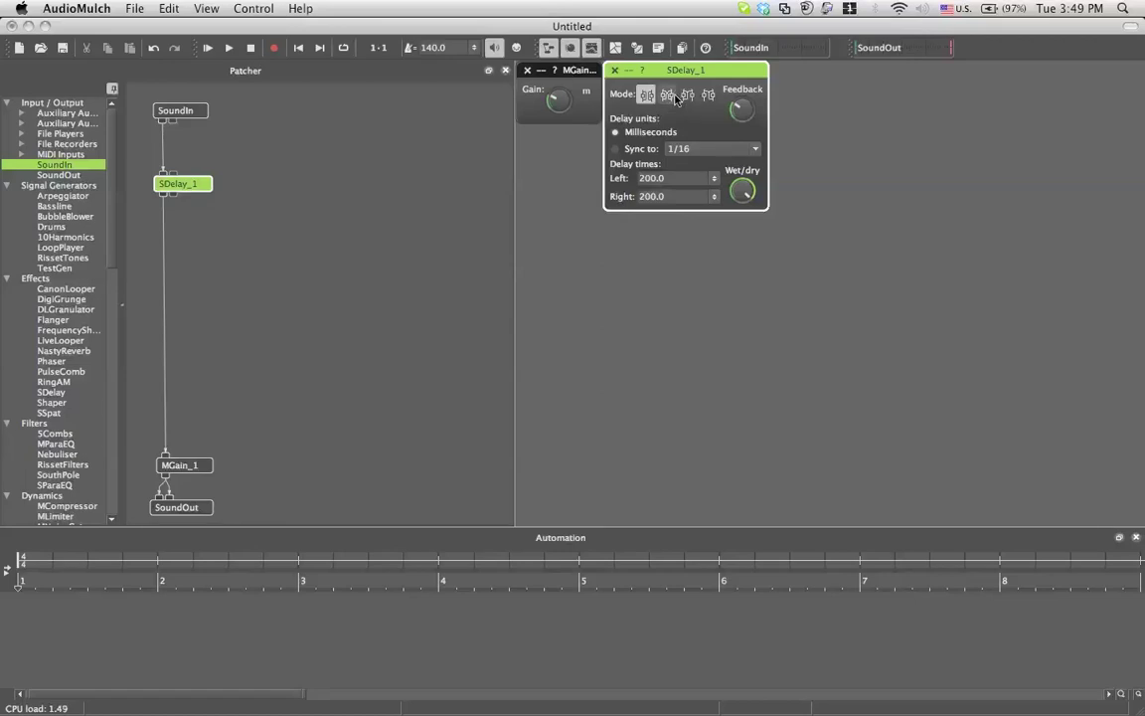
click(668, 95)
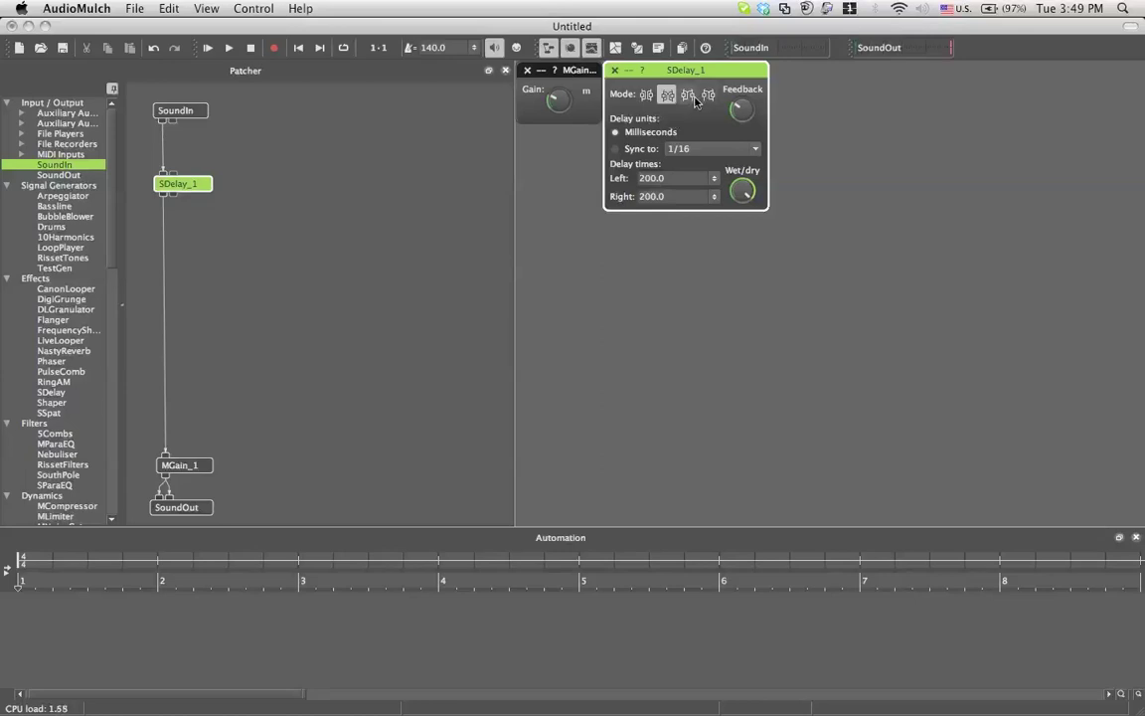
click(687, 94)
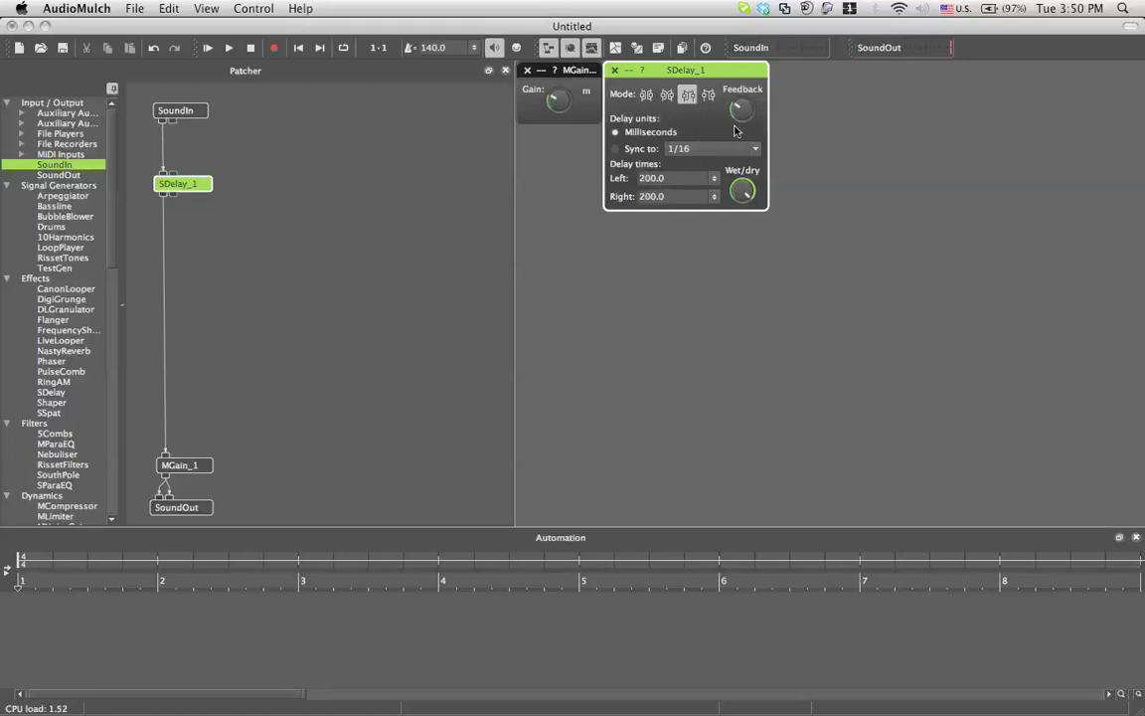
mouse_move(742, 124)
mouse_move(737, 187)
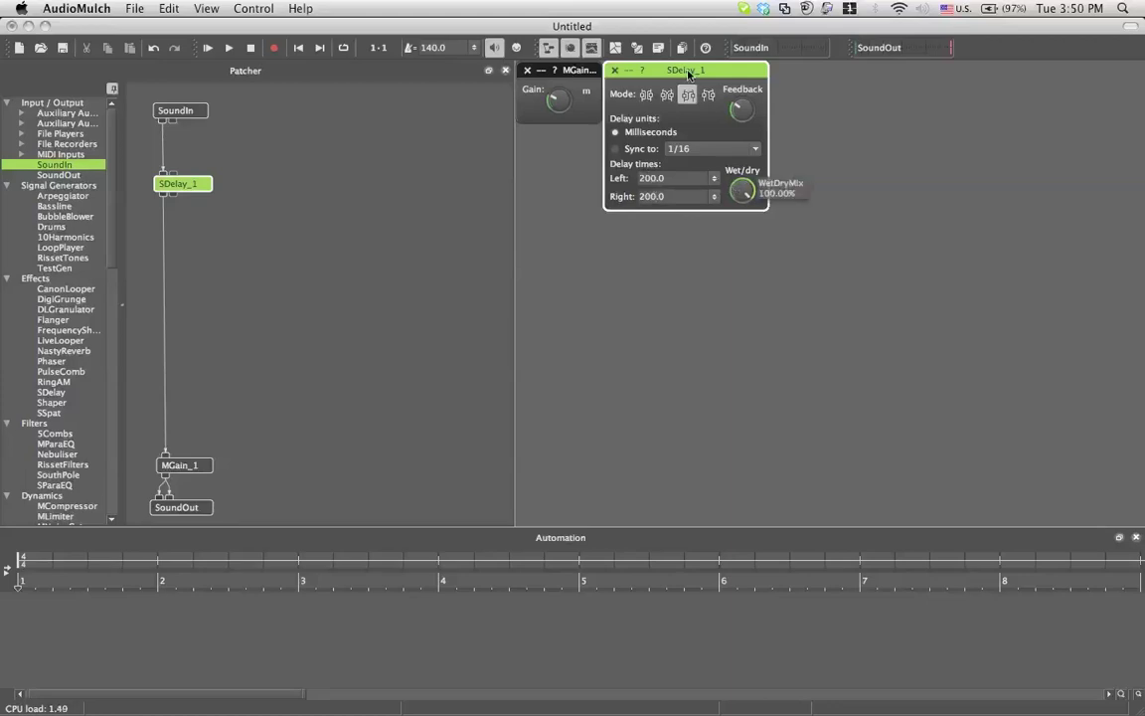
- Turn audio processing on, drop SDelay_1 feedback to 0%, and adjust its wet/dry mix
click(494, 47)
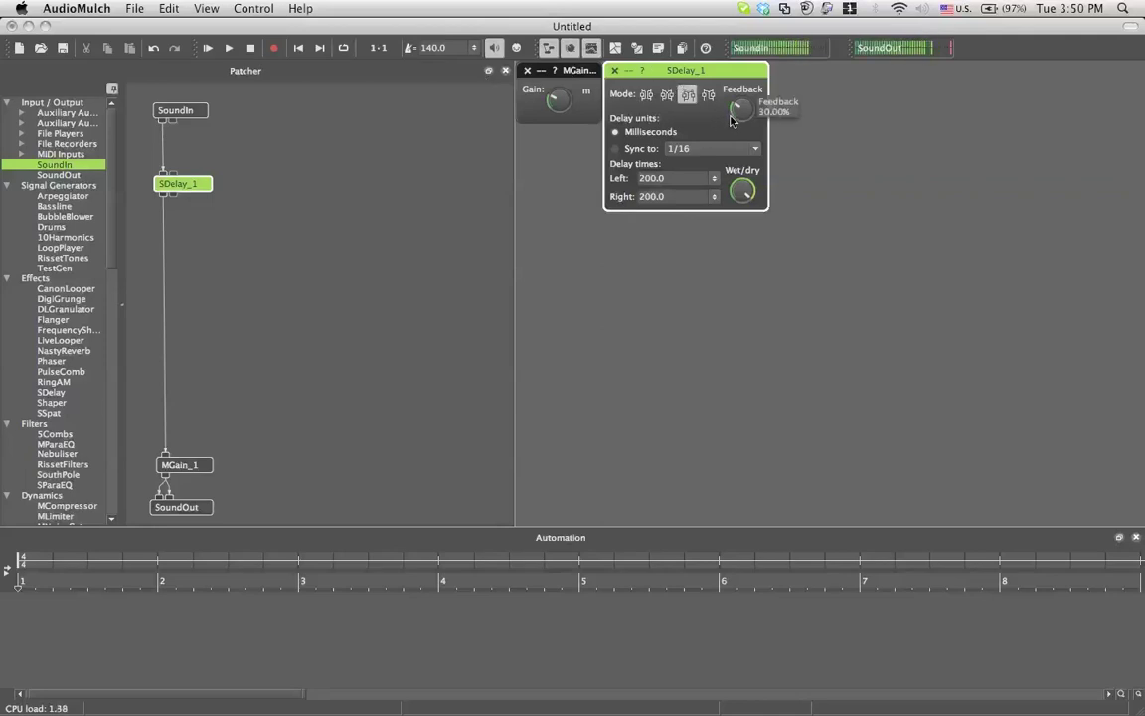
drag(731, 120, 743, 150)
drag(742, 192, 746, 361)
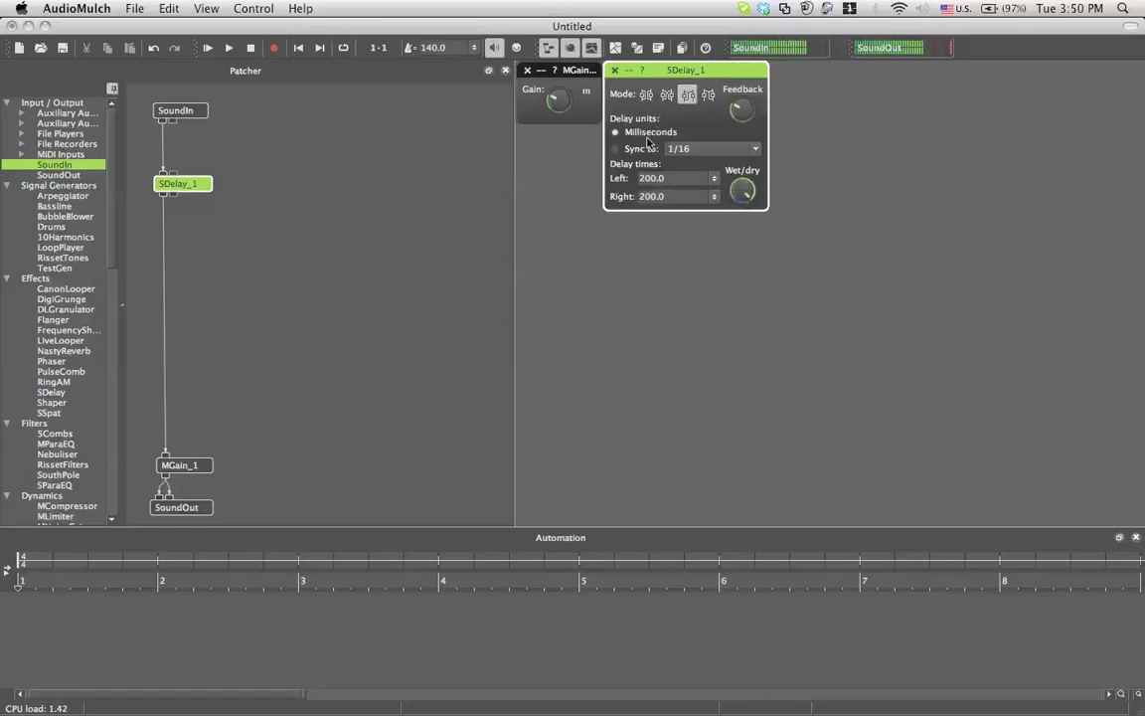
- Sync SDelay_1's delay times to 1/8 (214.29 ms at 140 BPM) and raise feedback to 90%
click(641, 148)
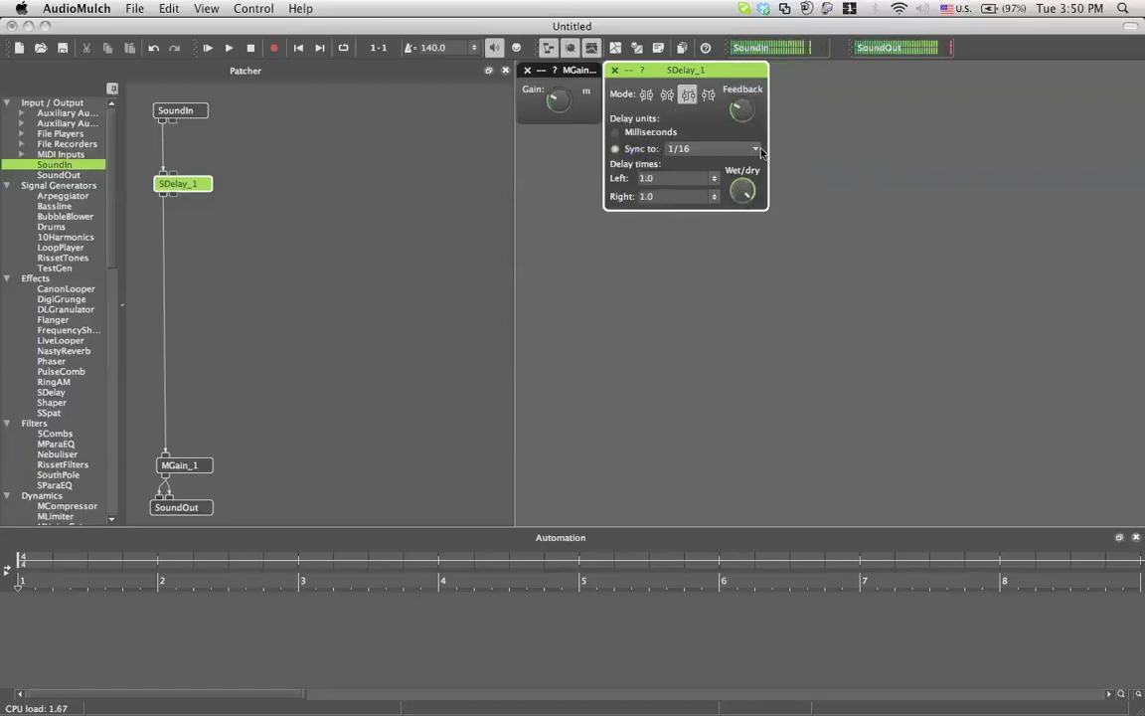
click(759, 149)
click(753, 123)
click(642, 133)
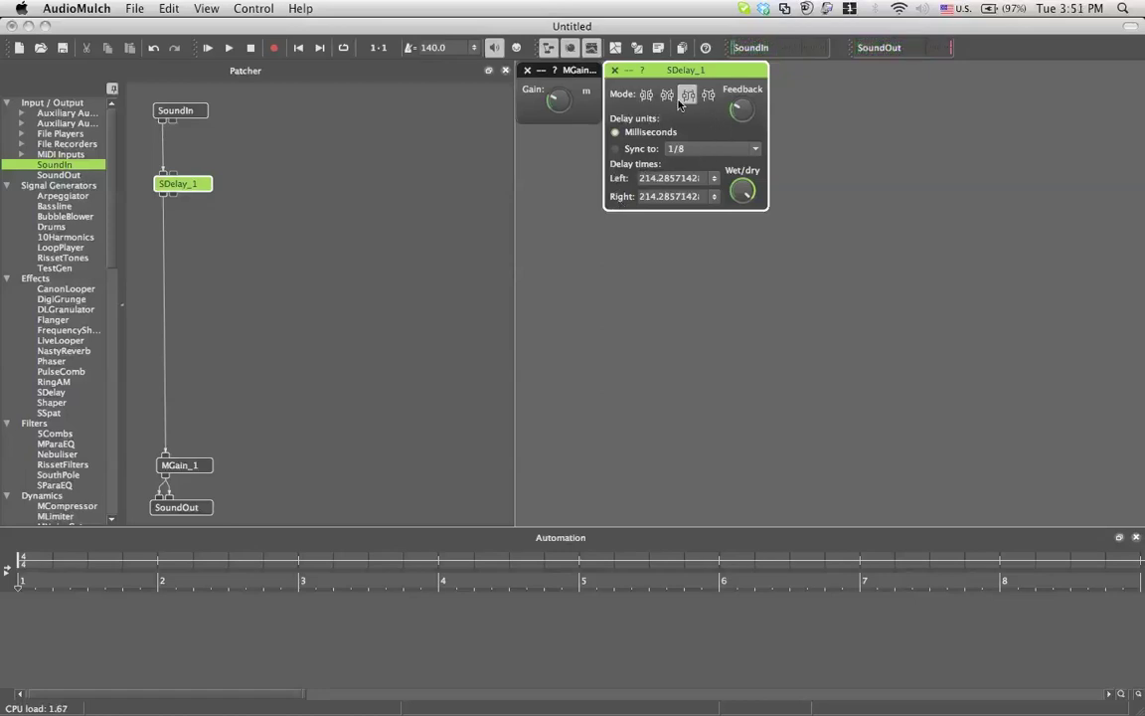
mouse_move(736, 117)
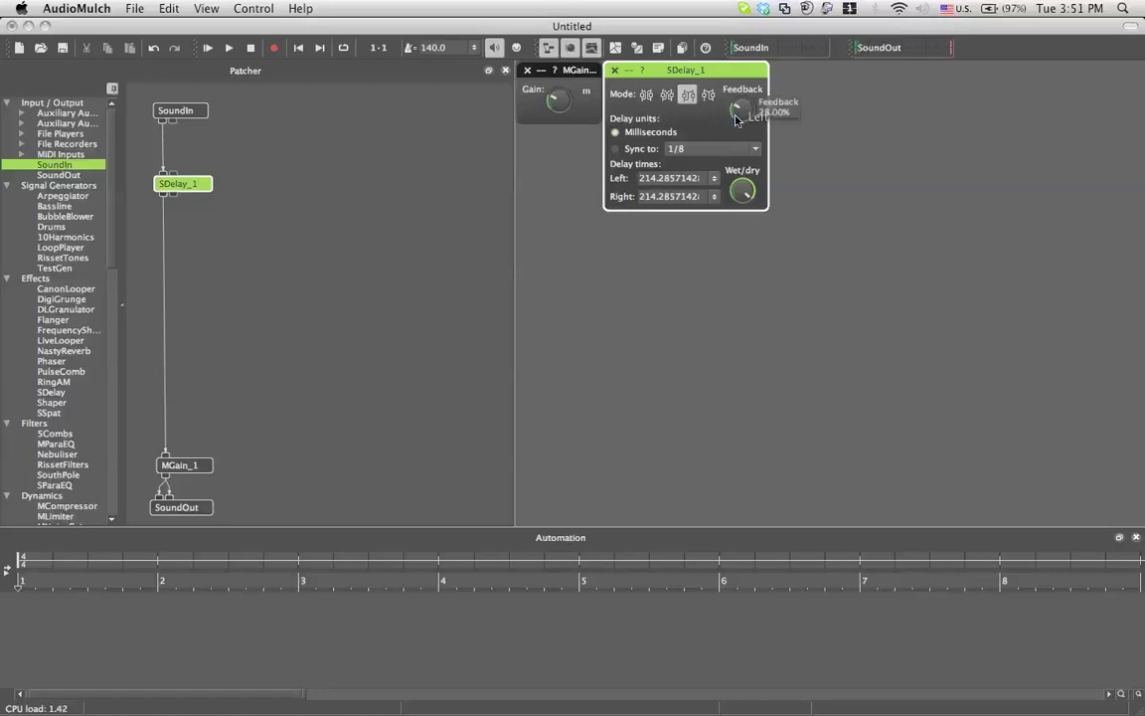
drag(736, 118, 734, 71)
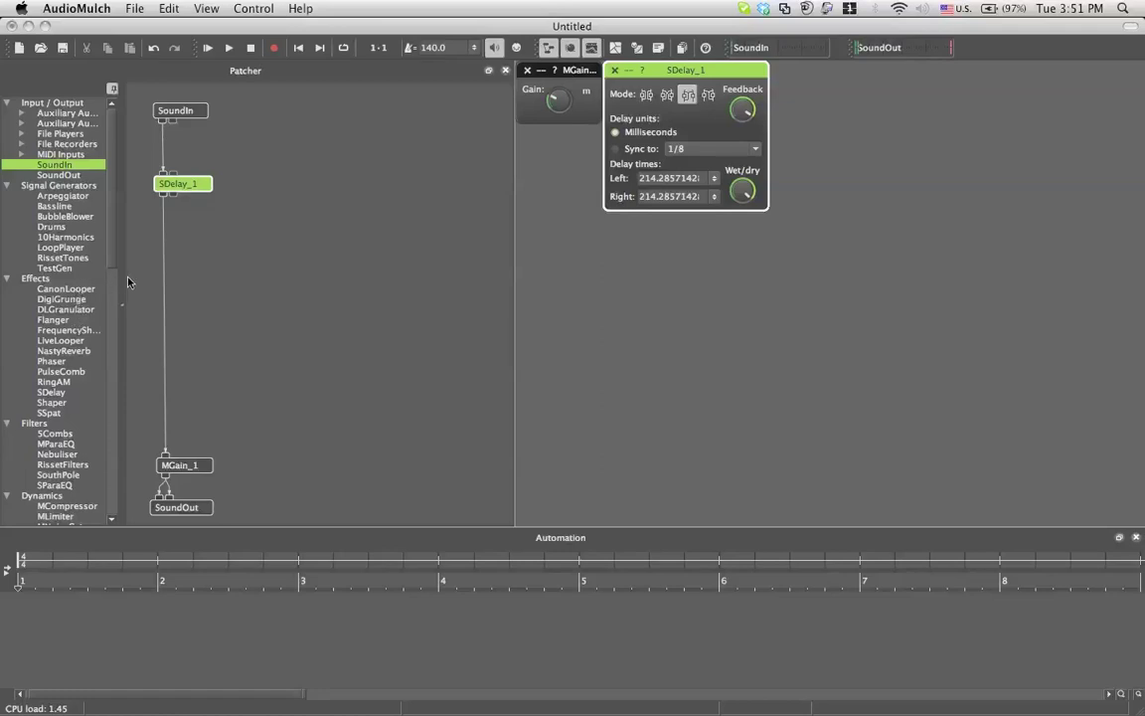
- Insert MCompressor via the SDelay_1–MGain_1 cable's Insert > Dynamics menu and open MCompressor_1's panel
right_click(164, 258)
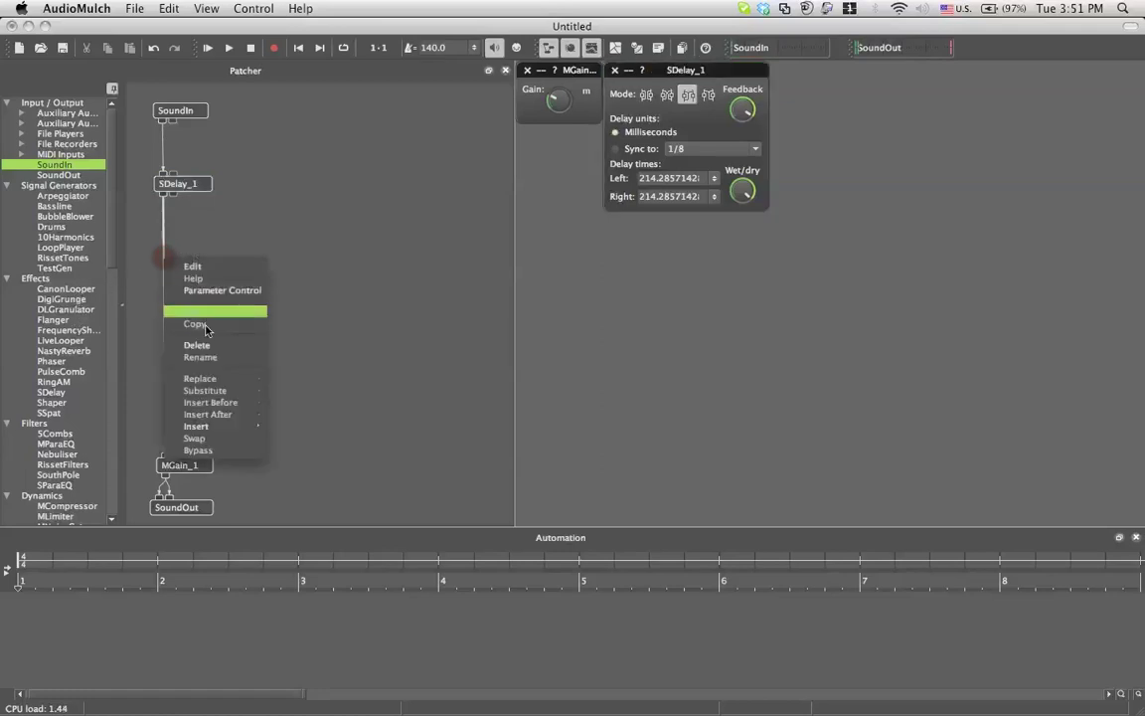
mouse_move(218, 424)
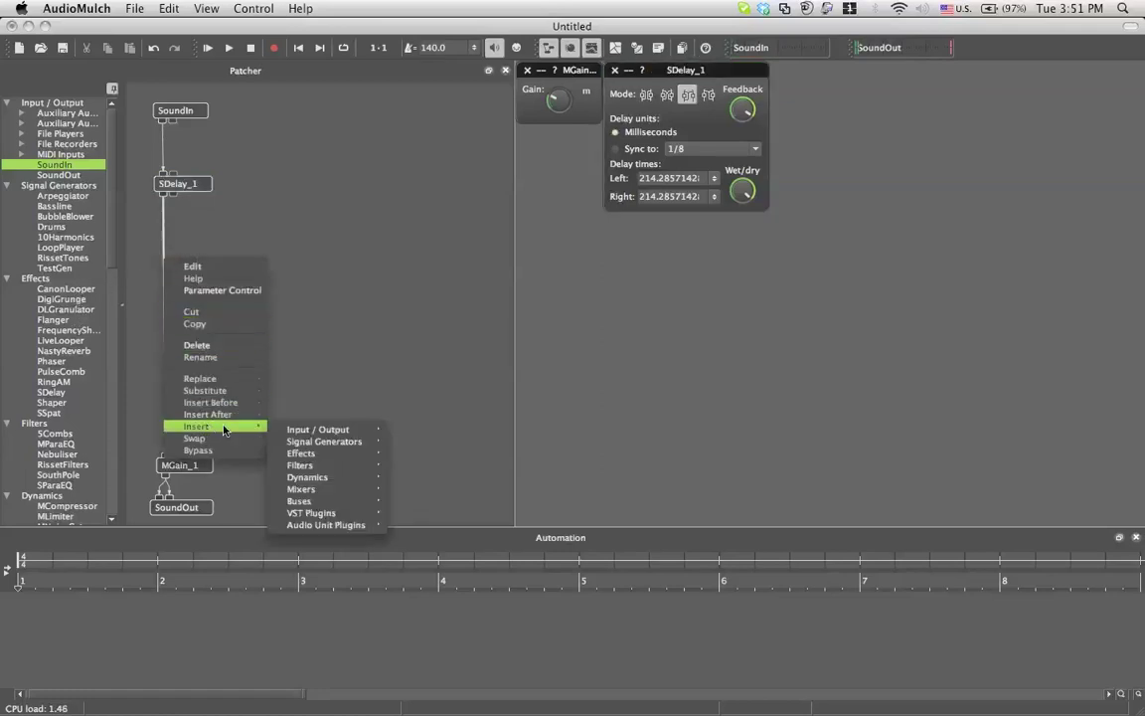
mouse_move(308, 466)
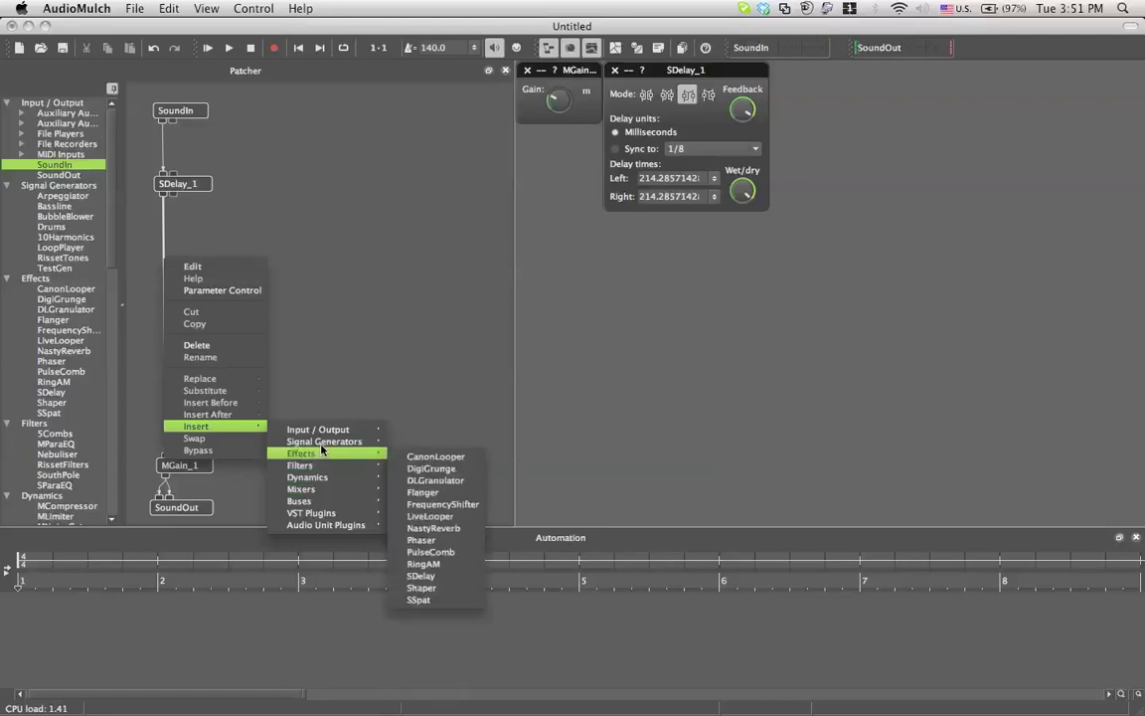
mouse_move(321, 444)
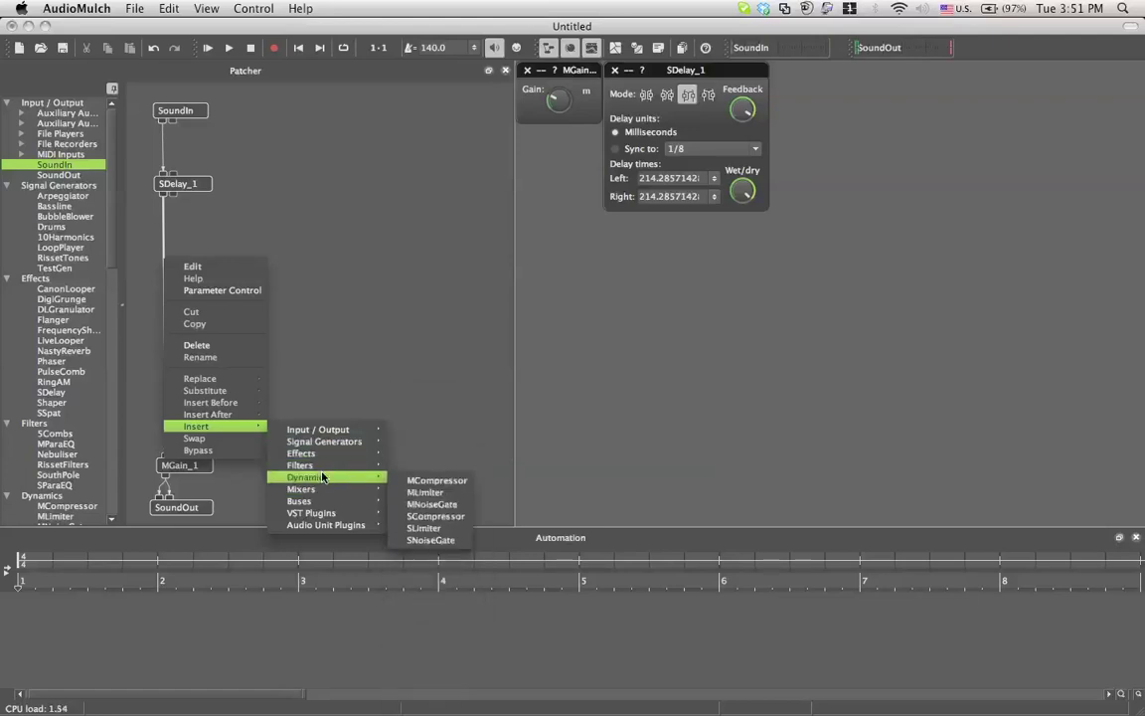
click(411, 482)
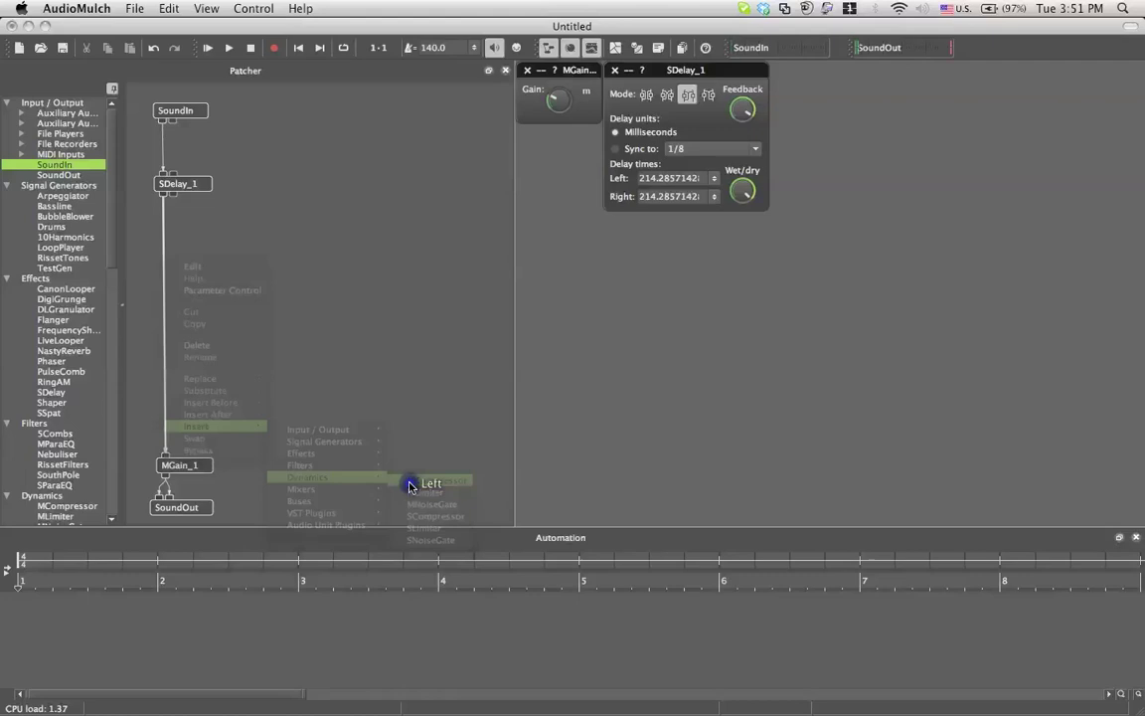
double_click(197, 256)
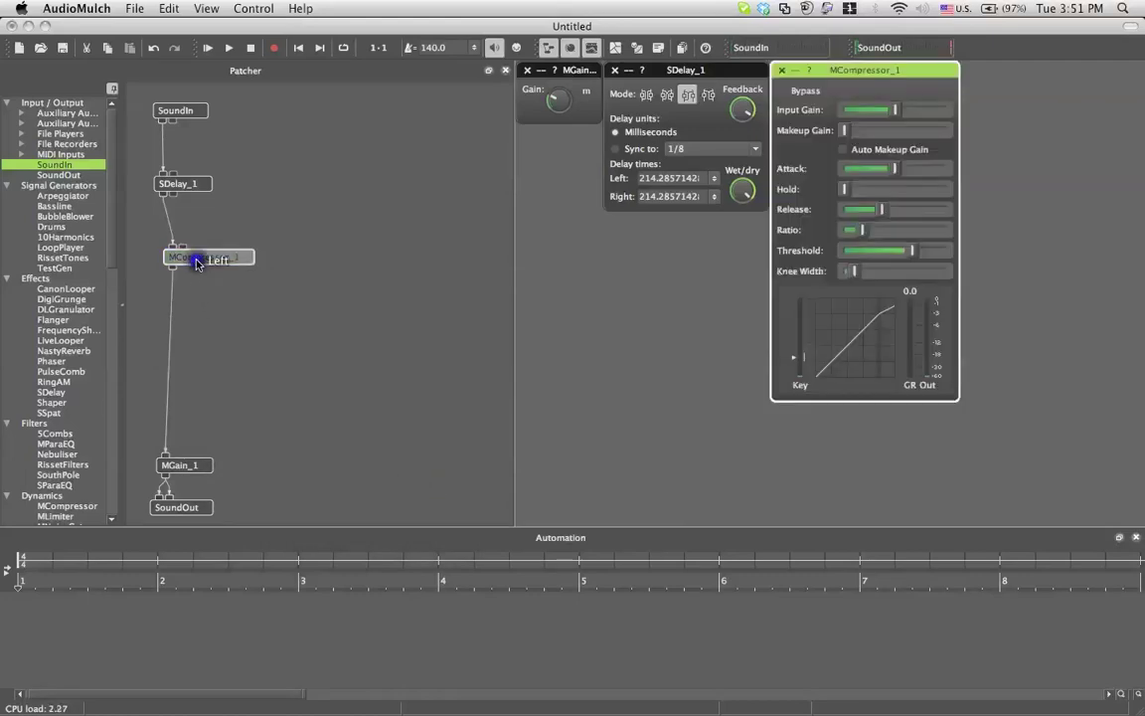
- Lower MCompressor_1's input gain, raise makeup gain to +3.75 dB, and set SDelay_1 feedback to 37%
drag(893, 109, 867, 111)
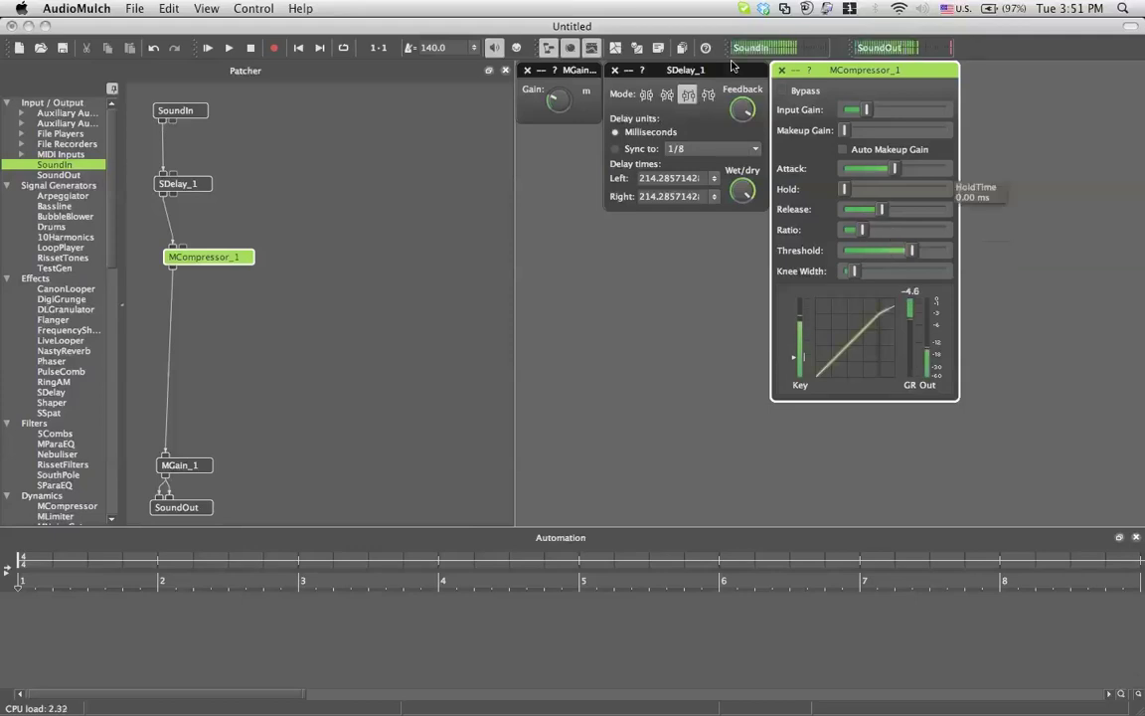
drag(845, 131, 859, 138)
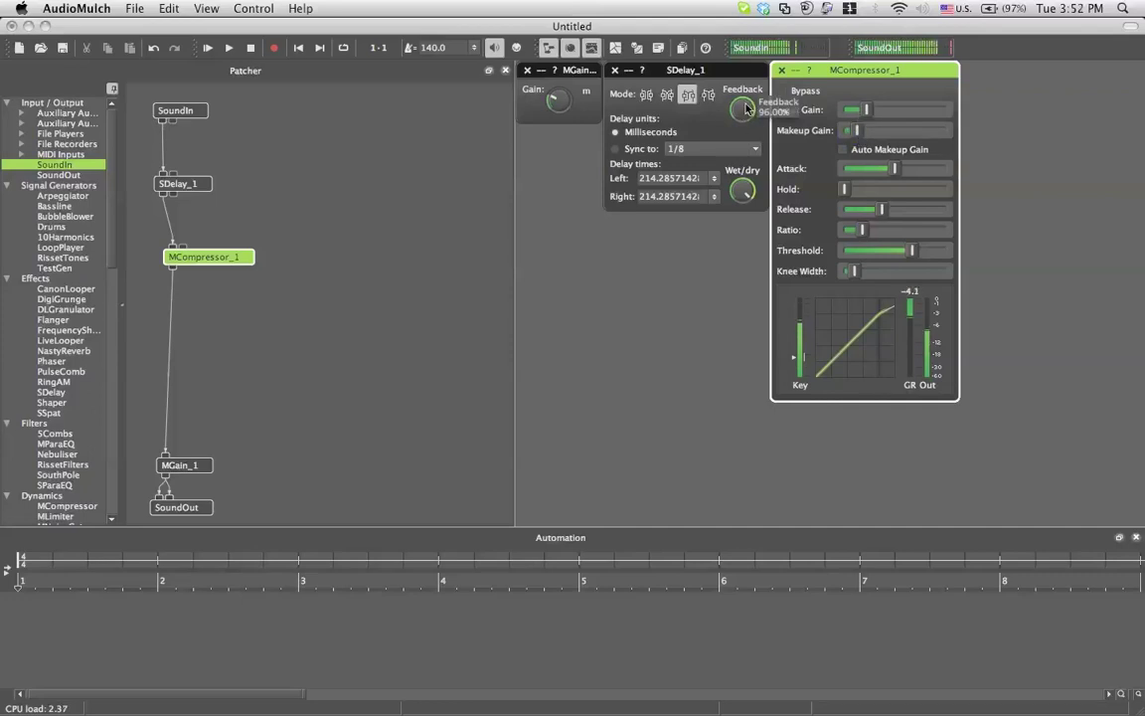
drag(747, 109, 765, 455)
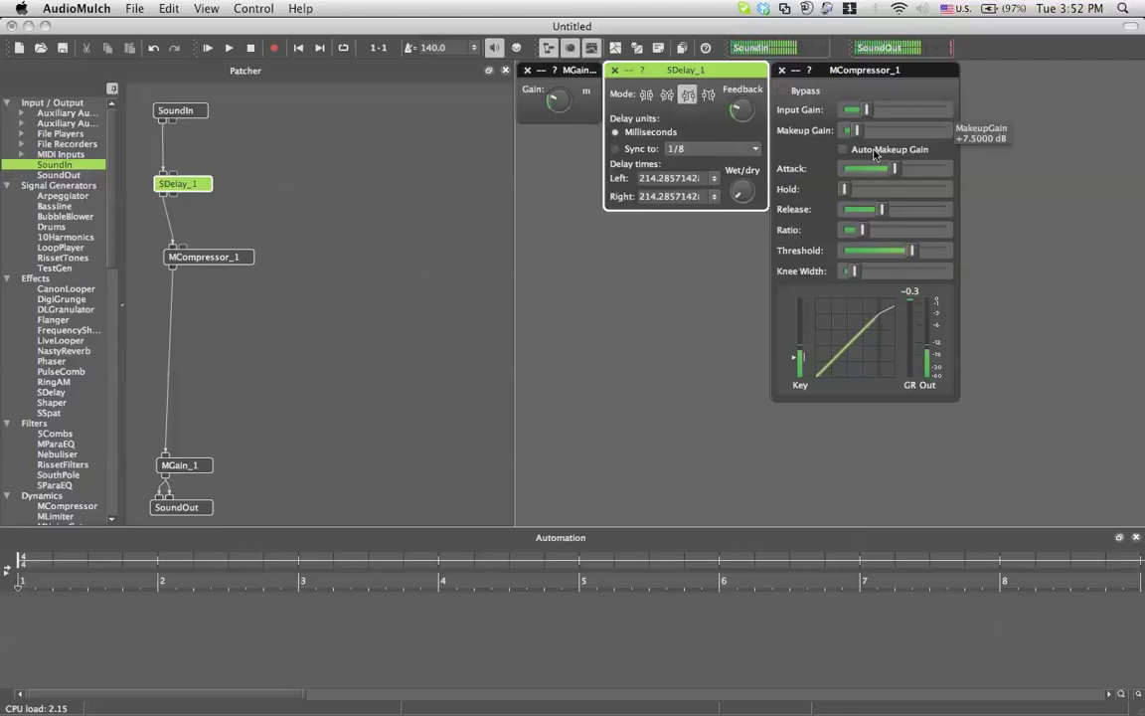
- Maximize knee width, set 10000 ms release, minimize attack, and raise makeup gain to about half
drag(853, 270, 942, 232)
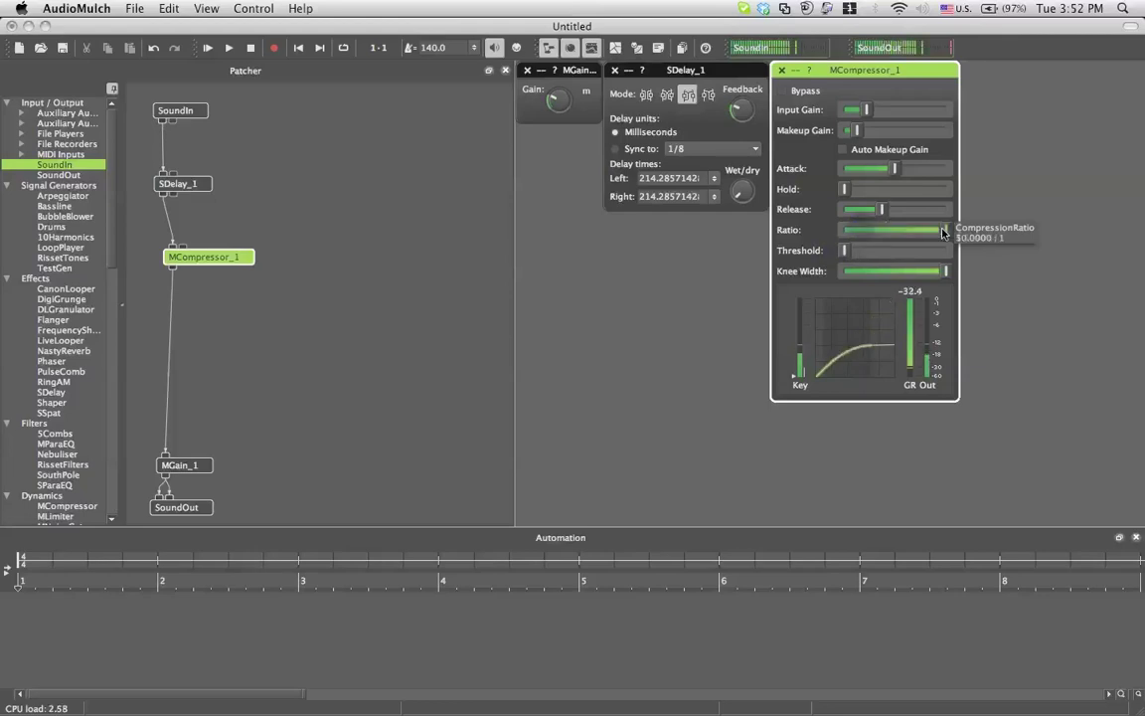
drag(881, 209, 962, 209)
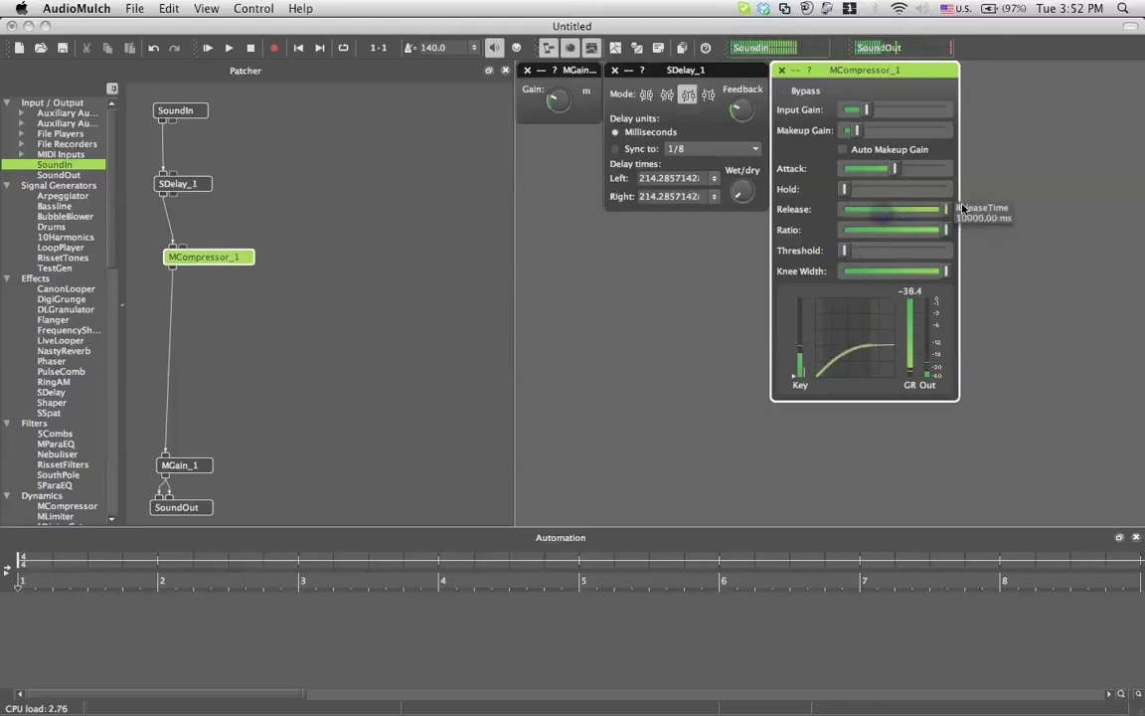
drag(844, 190, 847, 149)
click(897, 171)
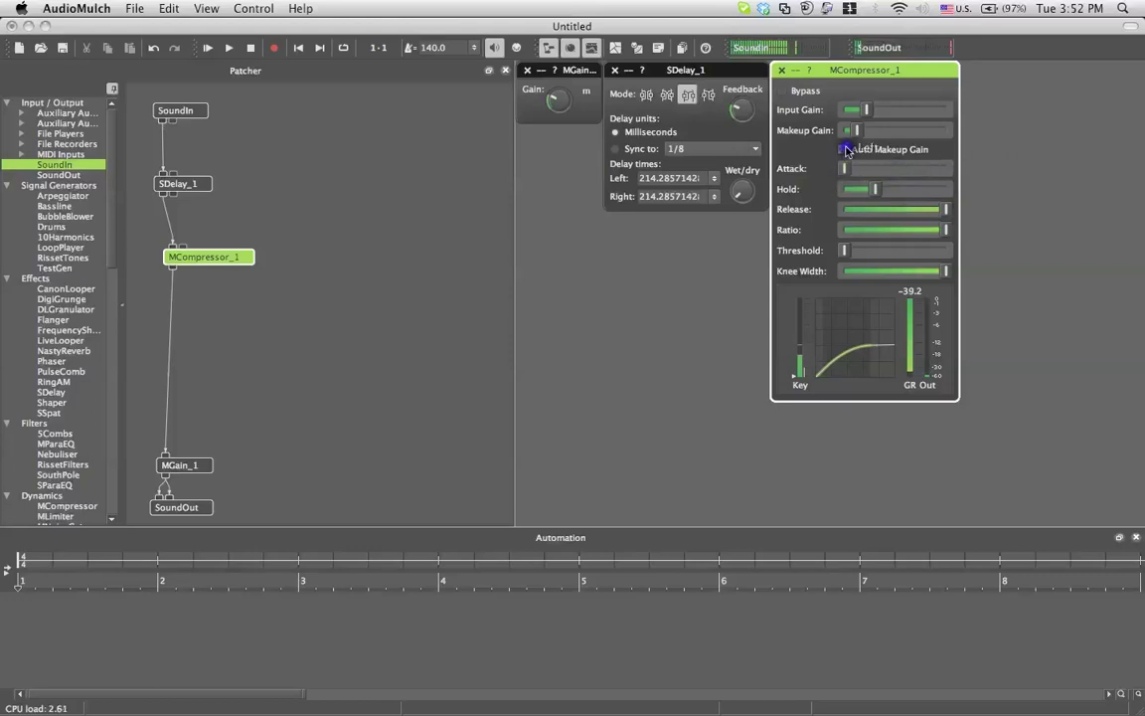
click(844, 149)
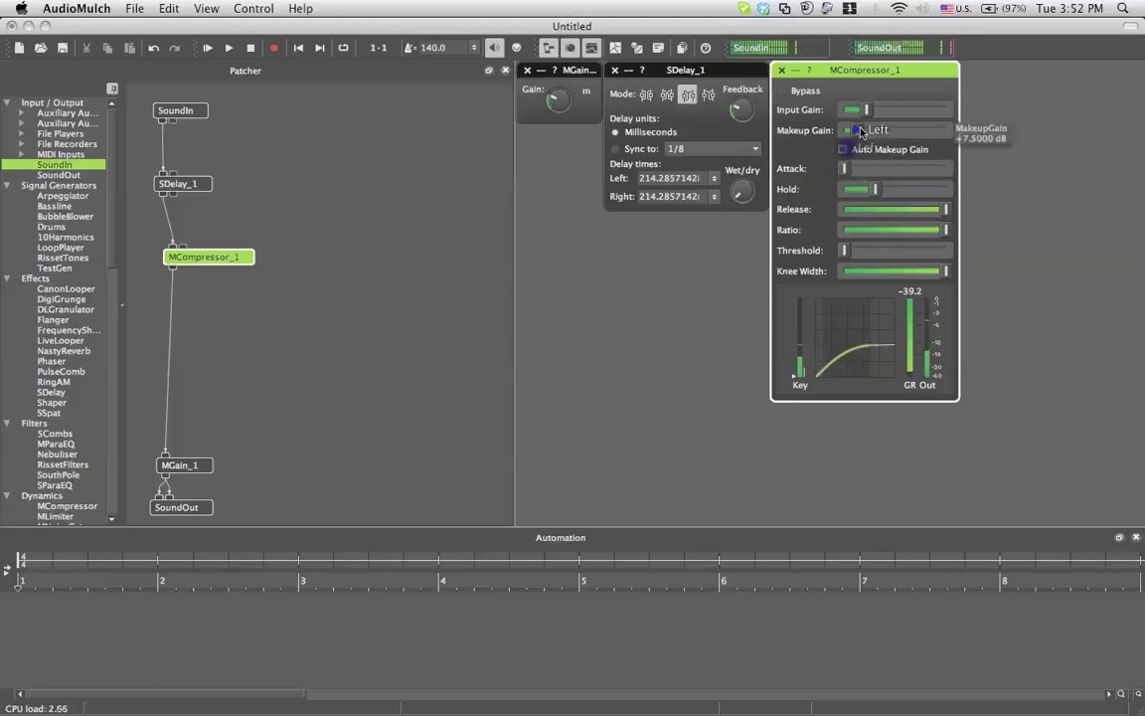
drag(860, 130, 900, 130)
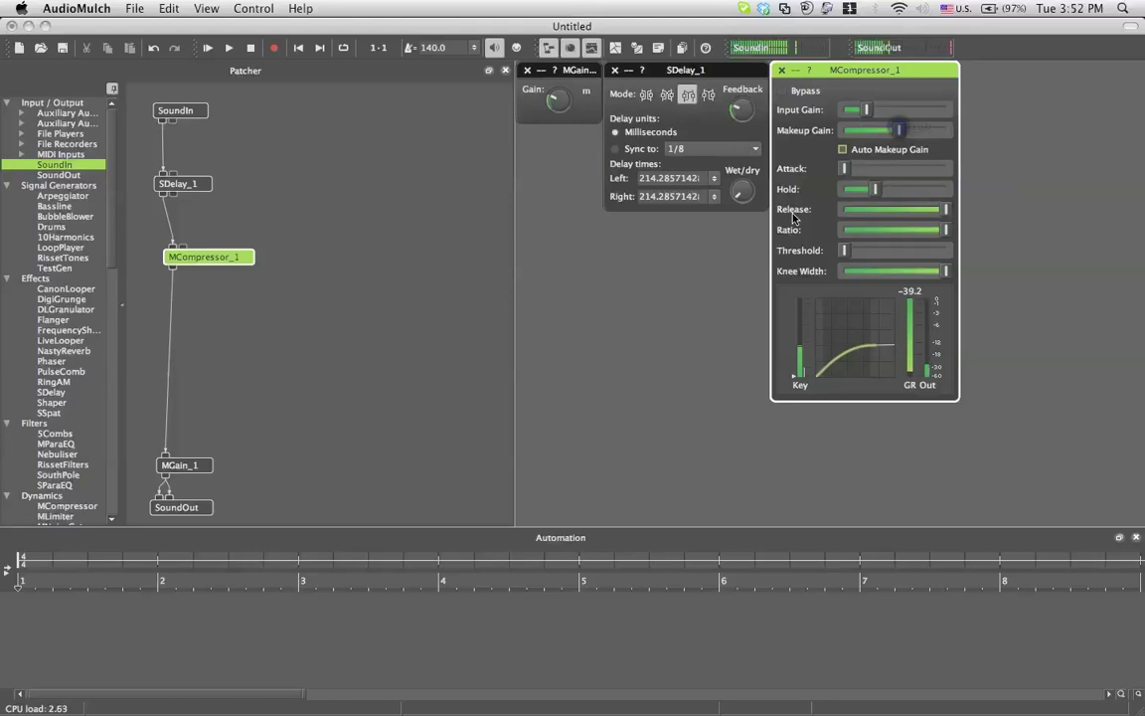